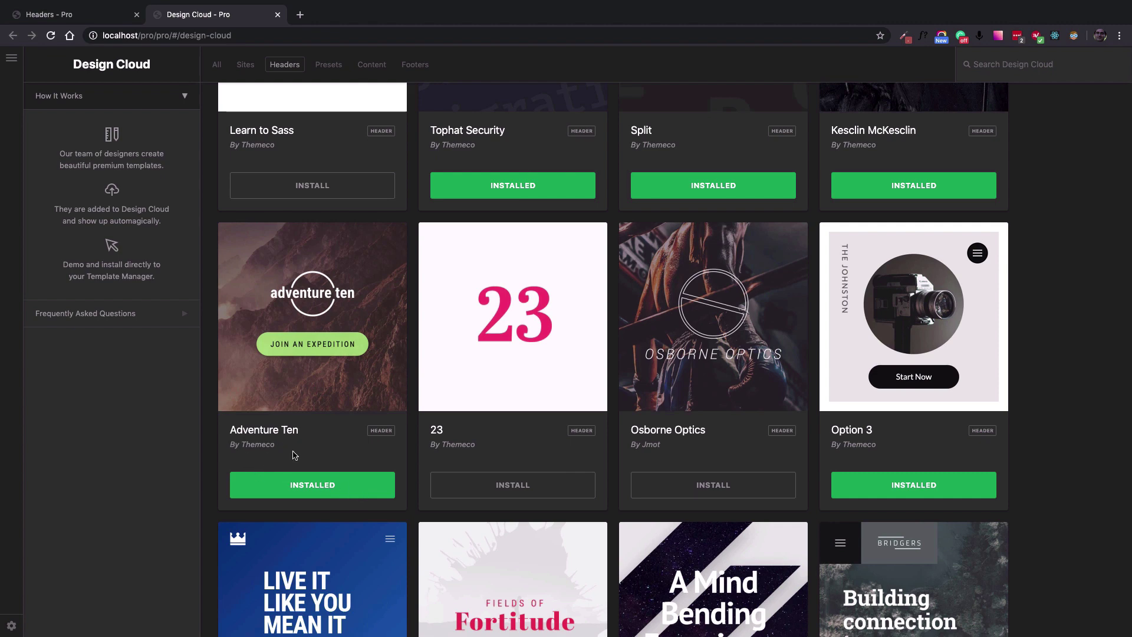
click(11, 58)
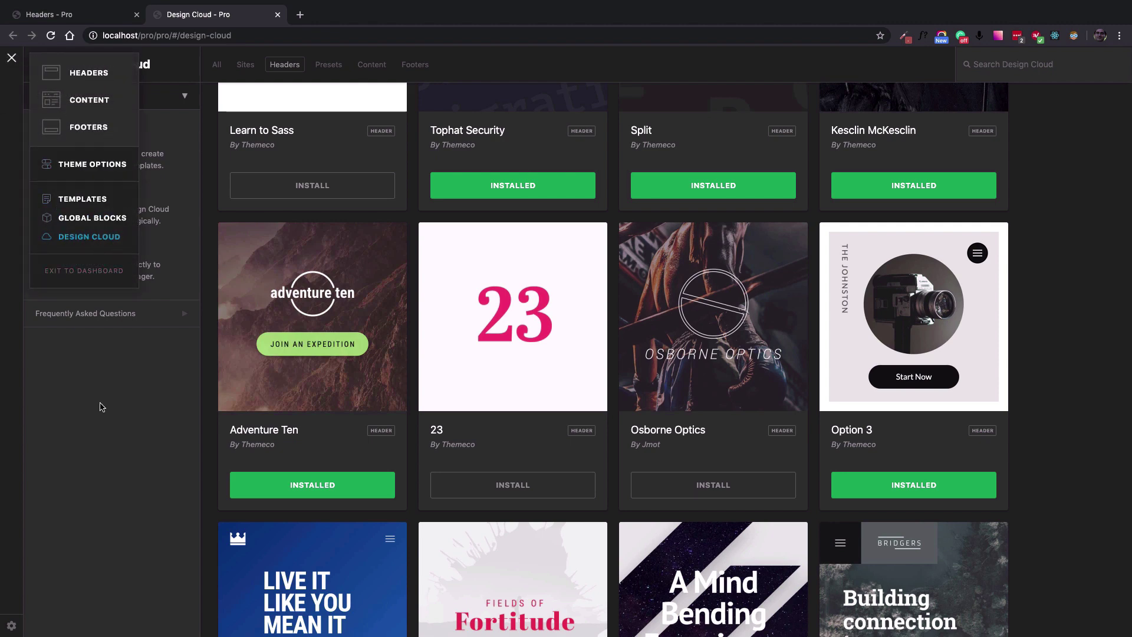
click(101, 406)
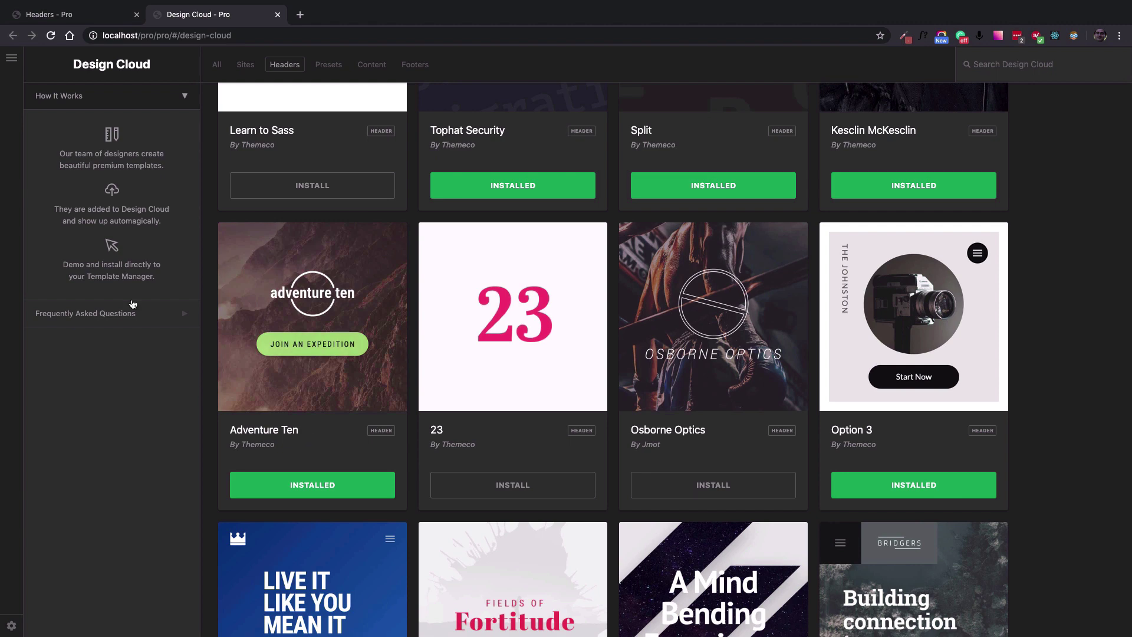
- In the Headers builder, create a header named Sticky Header from the Adventure Ten template
click(81, 16)
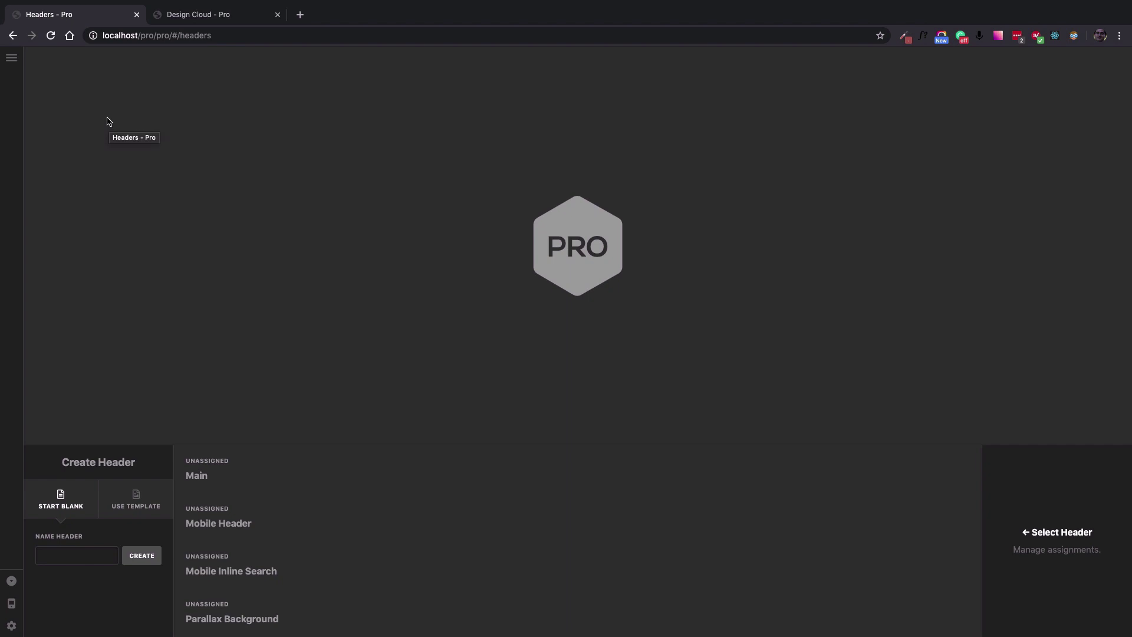
click(13, 59)
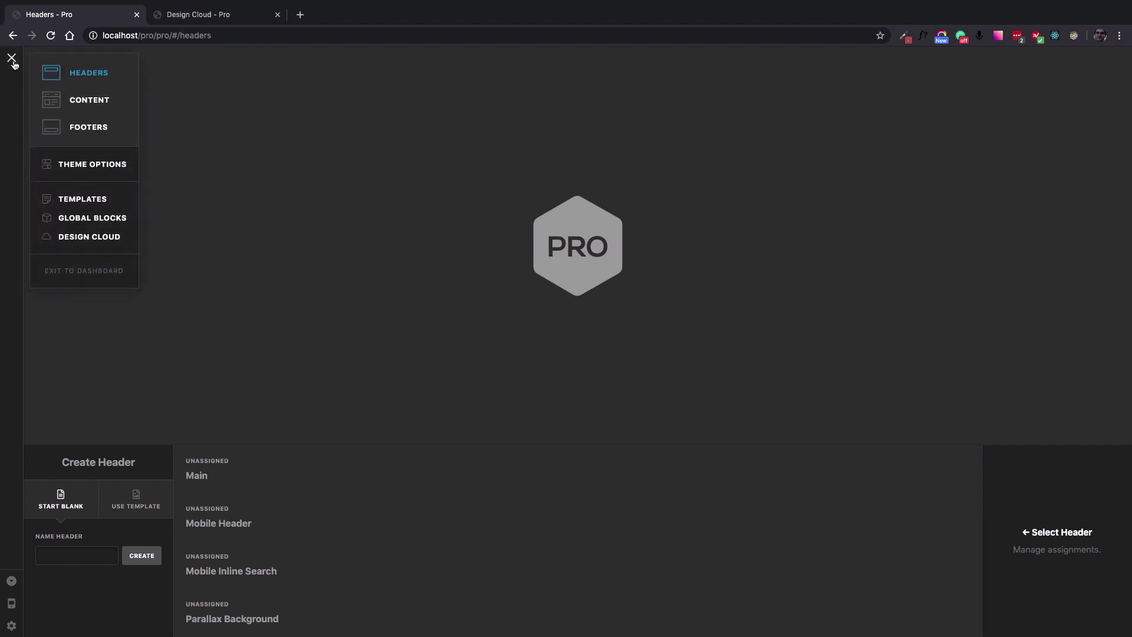
click(13, 59)
click(141, 511)
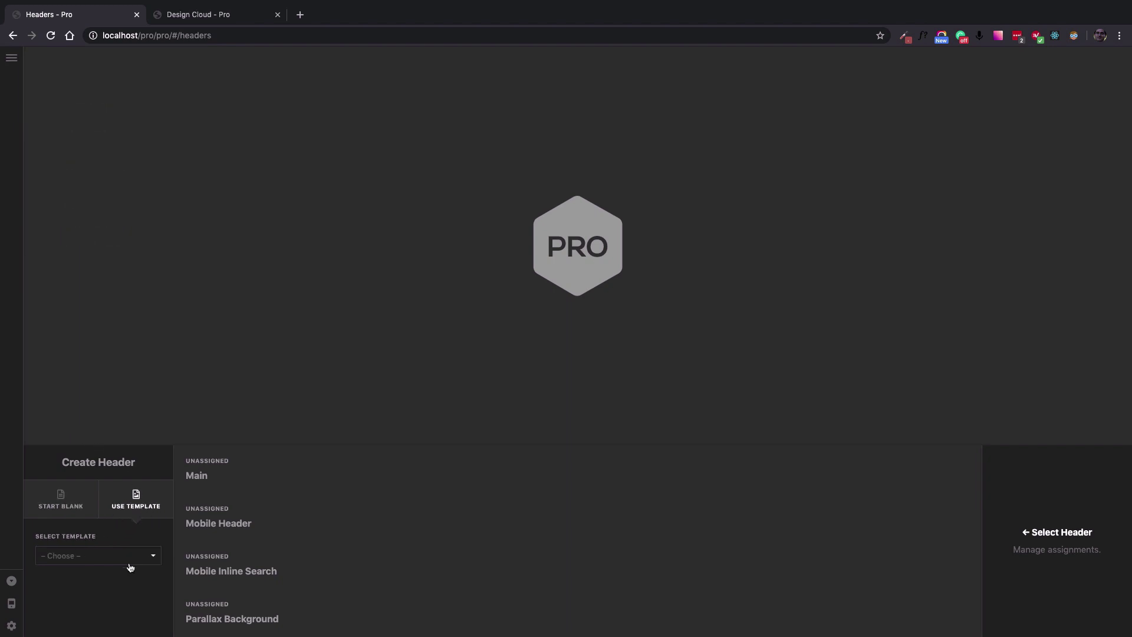
click(102, 554)
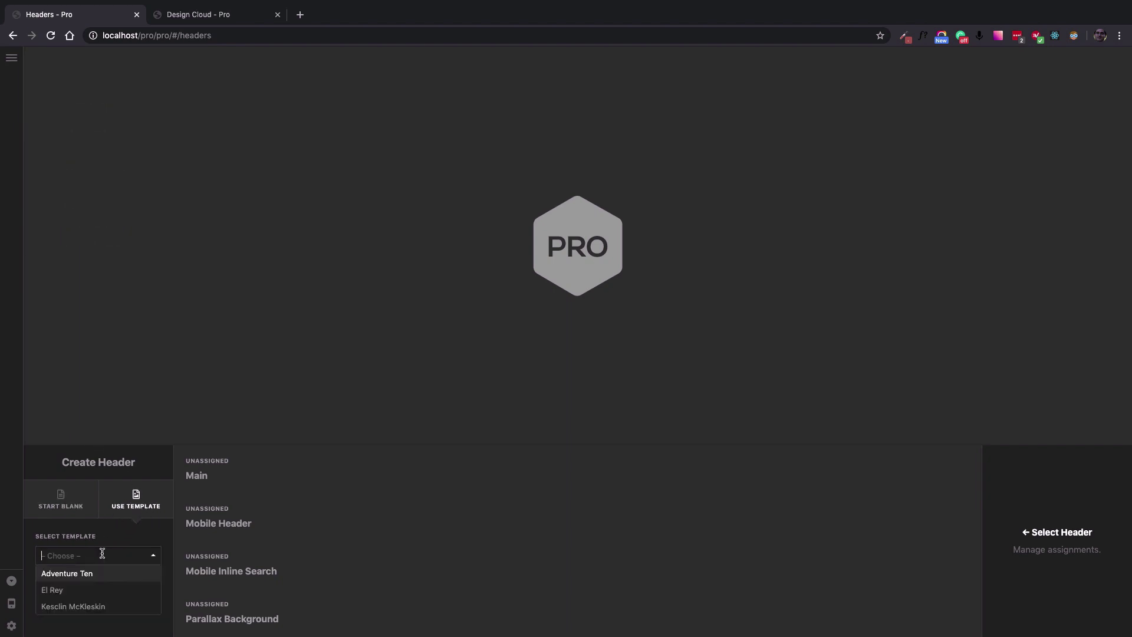
click(59, 573)
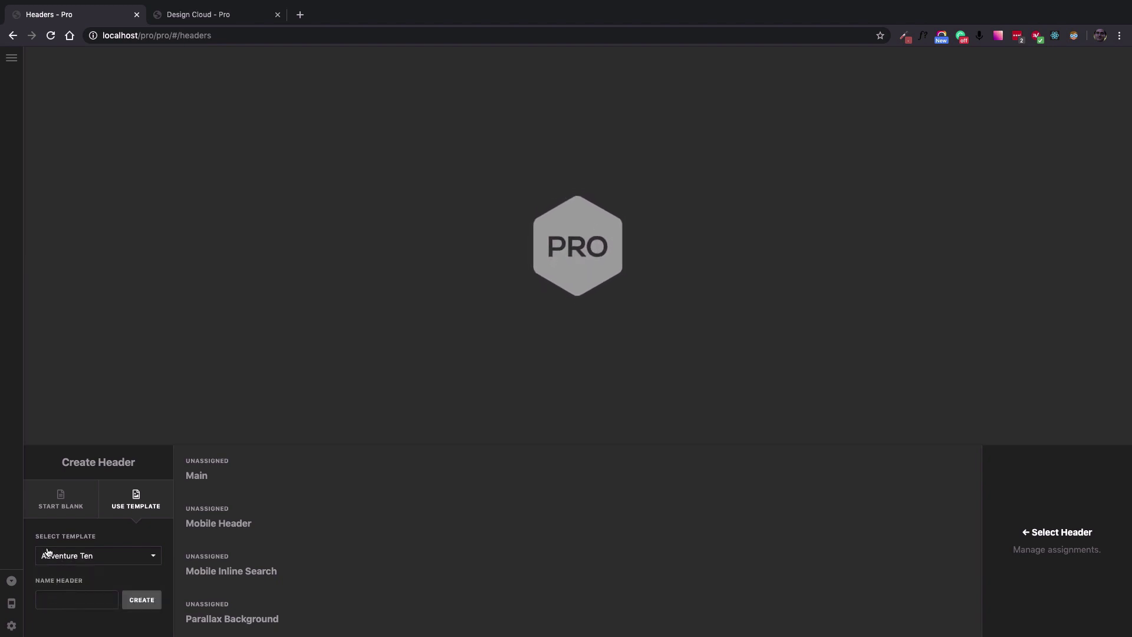
click(83, 594)
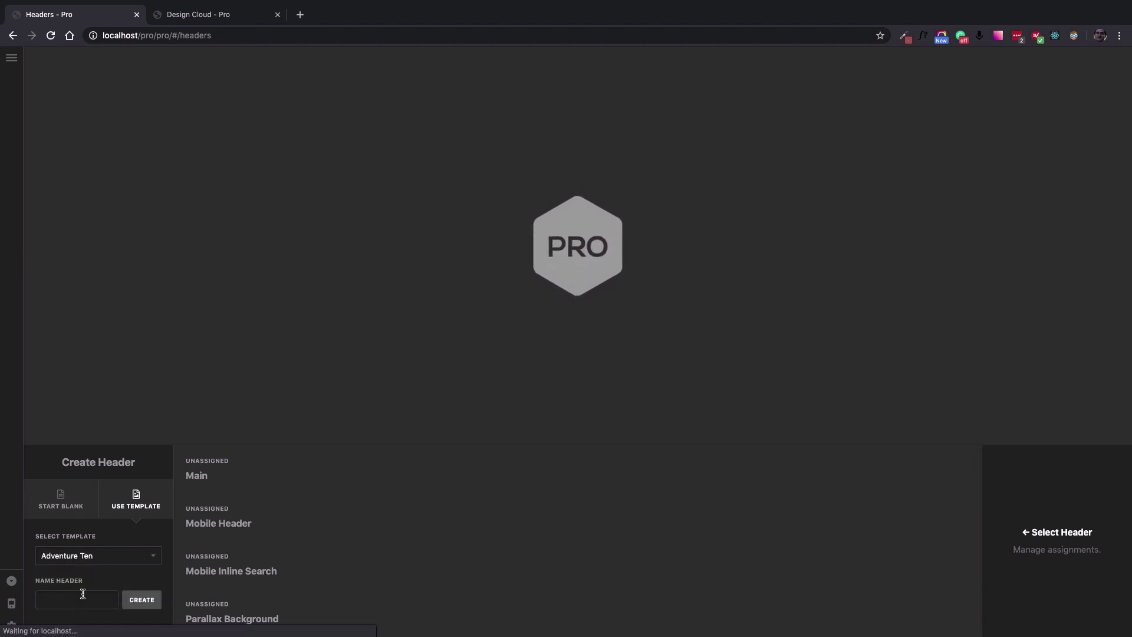
text(Sticky Hea)
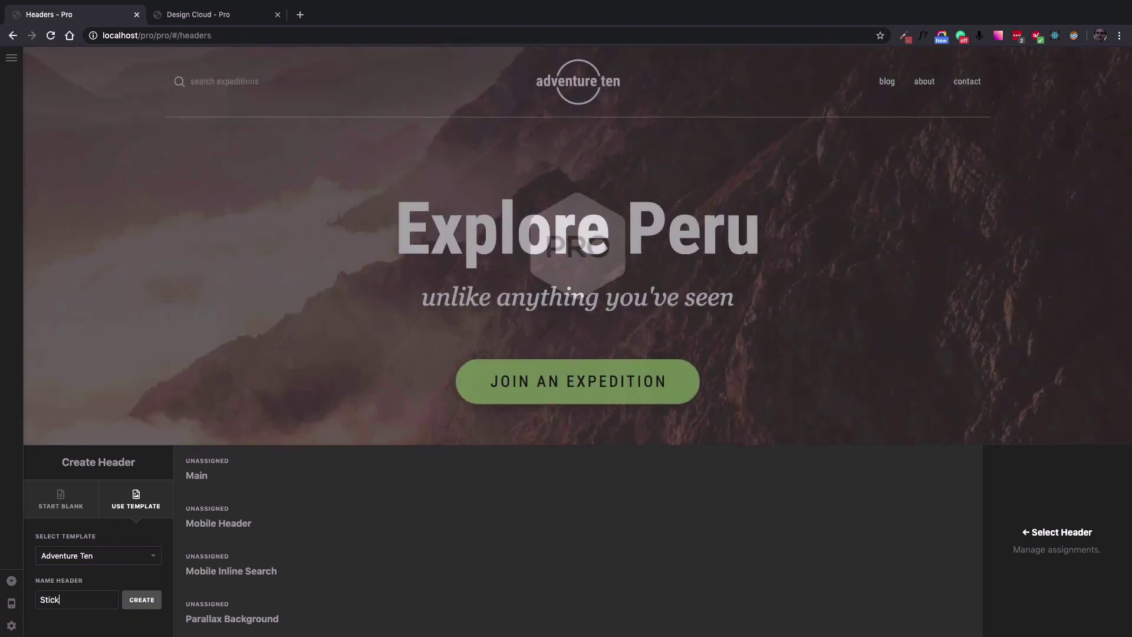
click(141, 601)
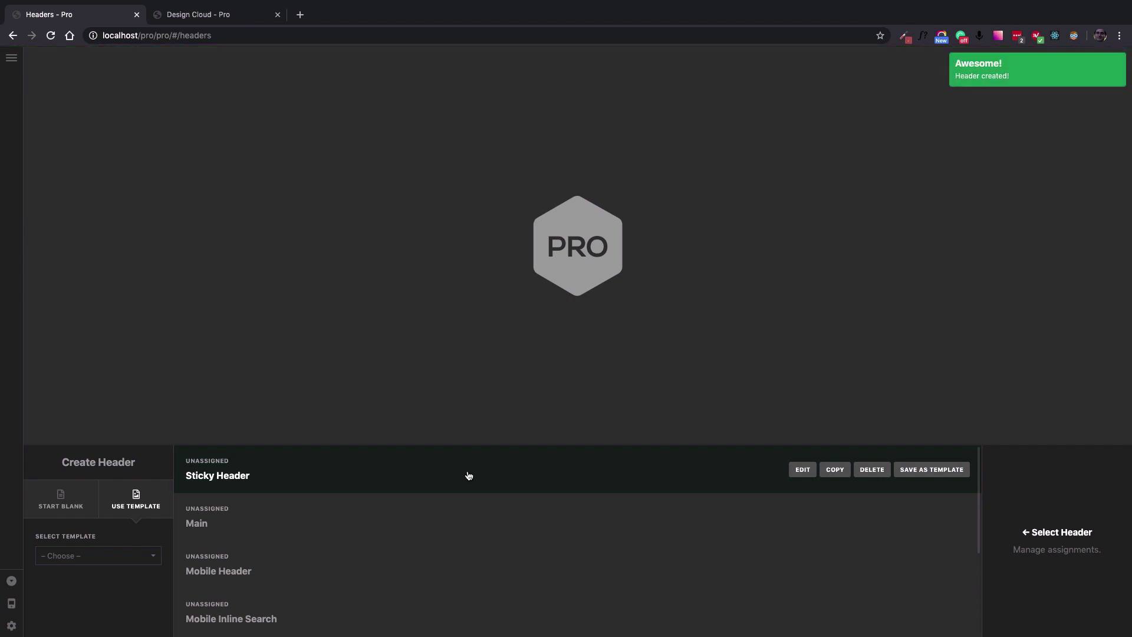
- Assign the Sticky Header to the Front Page and open it for editing
click(469, 475)
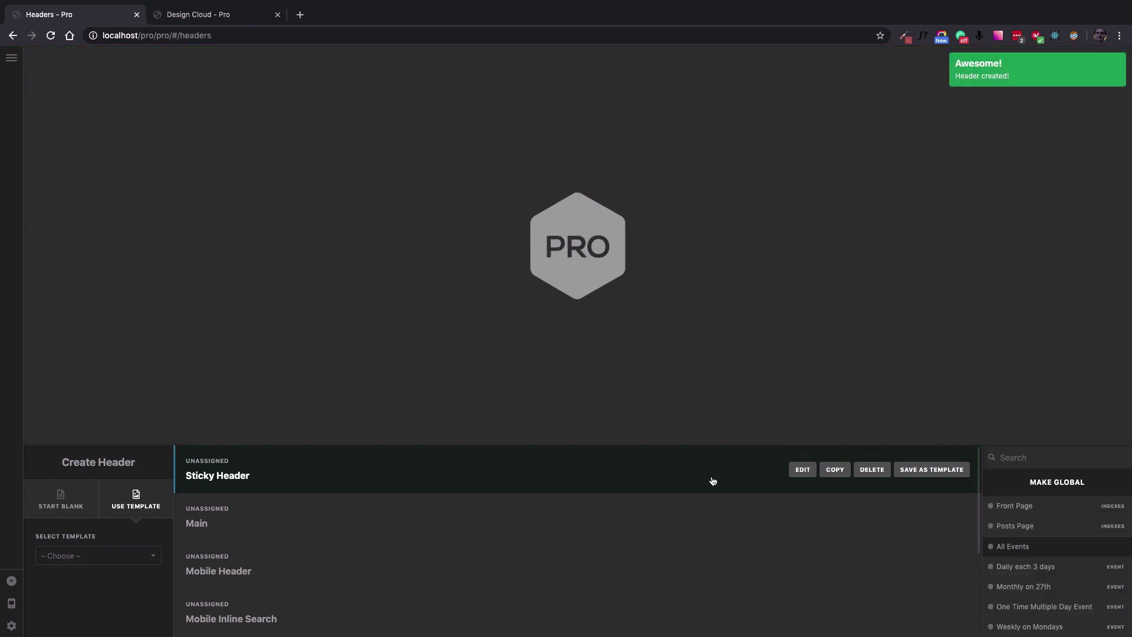
click(1030, 508)
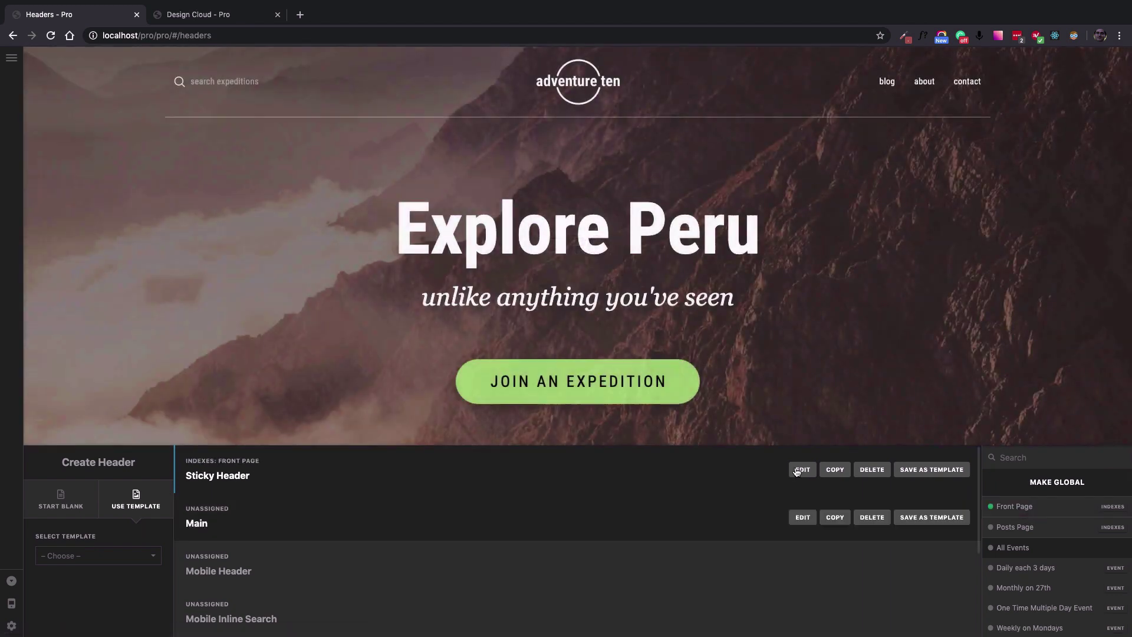
click(801, 470)
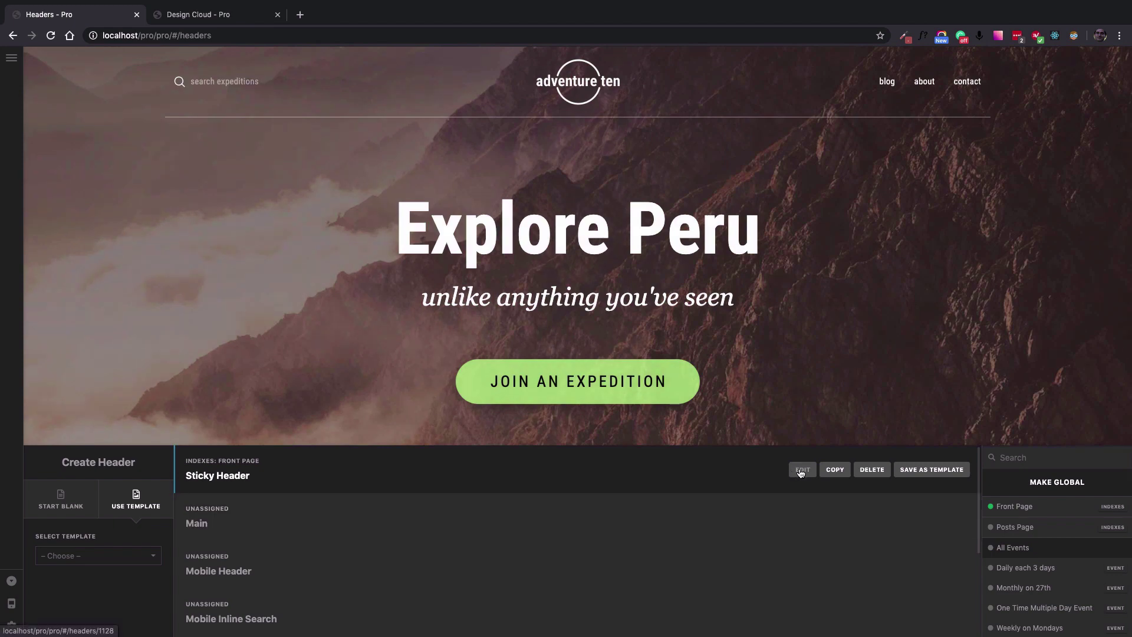
click(800, 470)
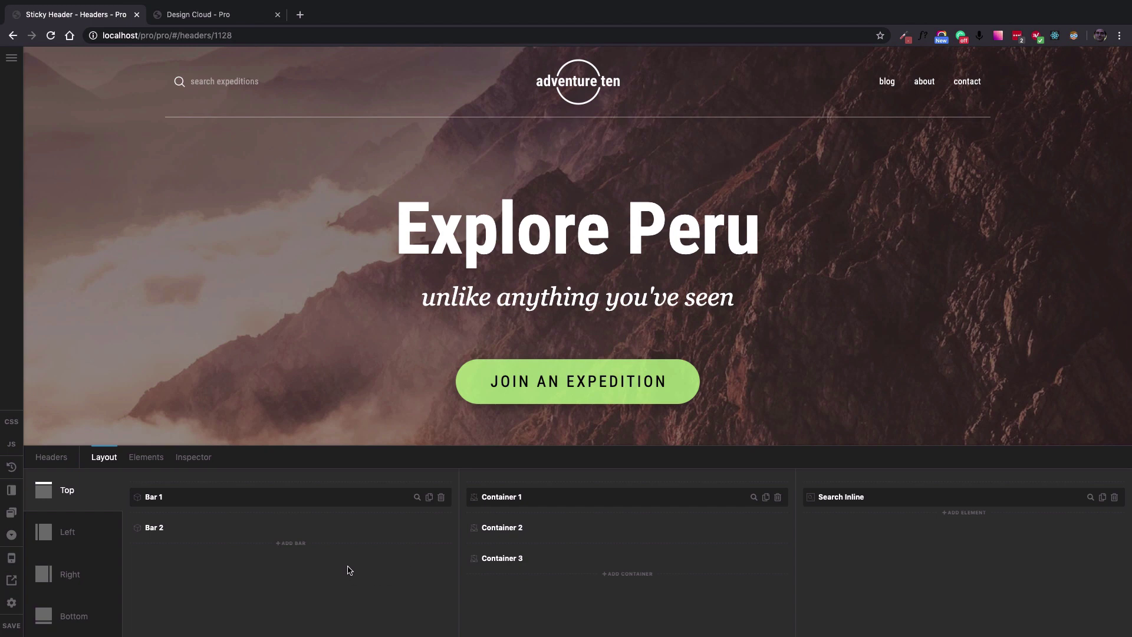
- Set Bar 1's initial position to Relative and its background color to black, rgb(0, 0, 0)
click(417, 499)
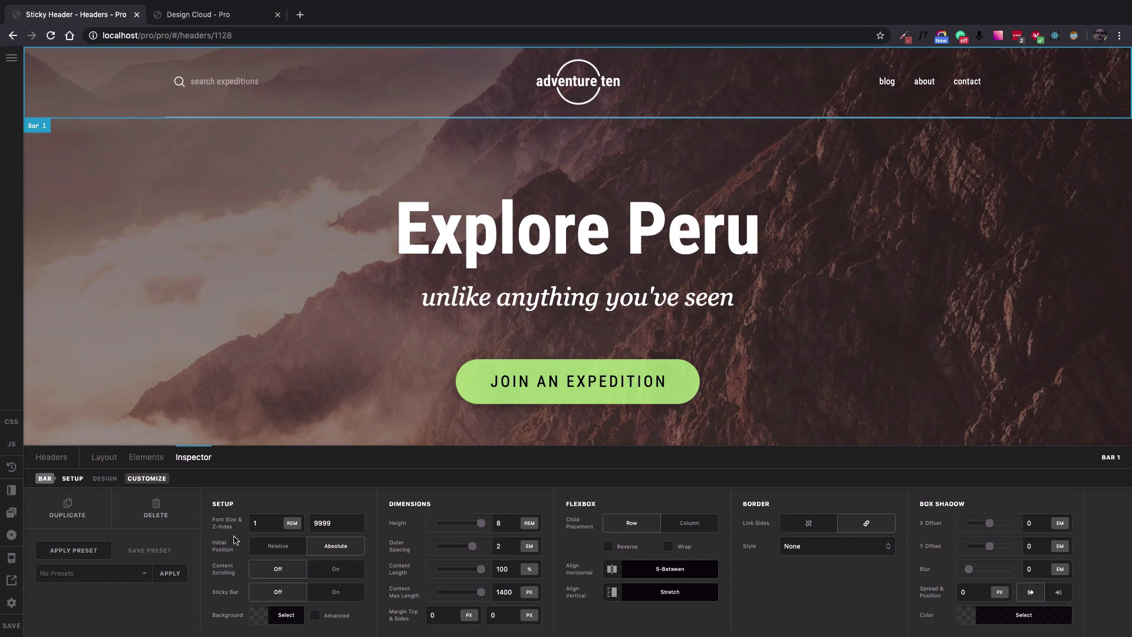
click(275, 551)
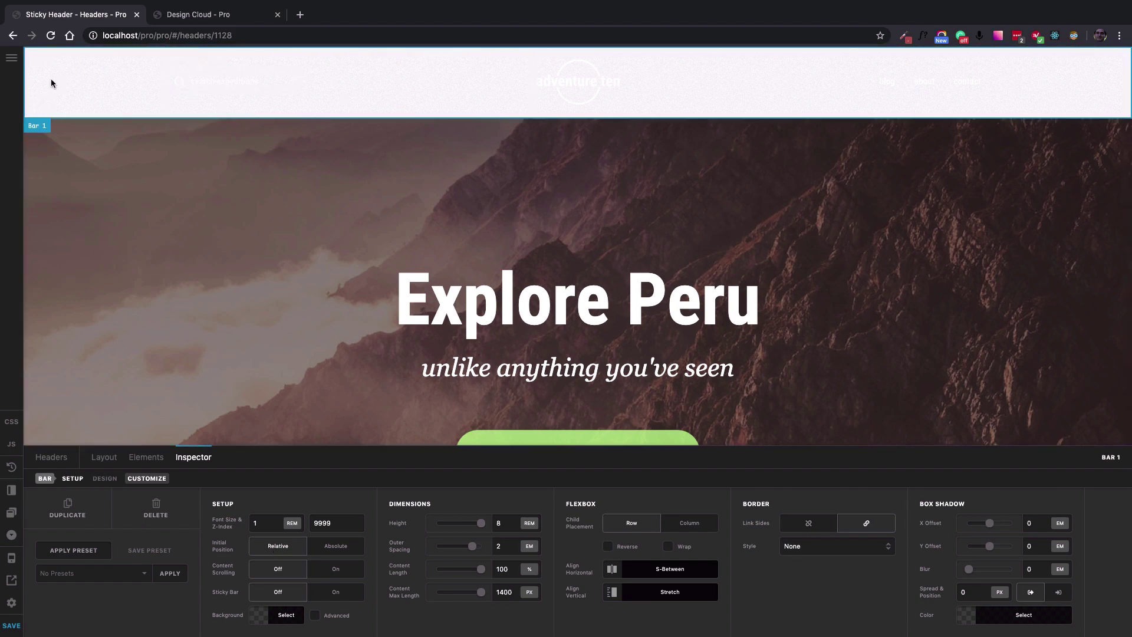
click(285, 619)
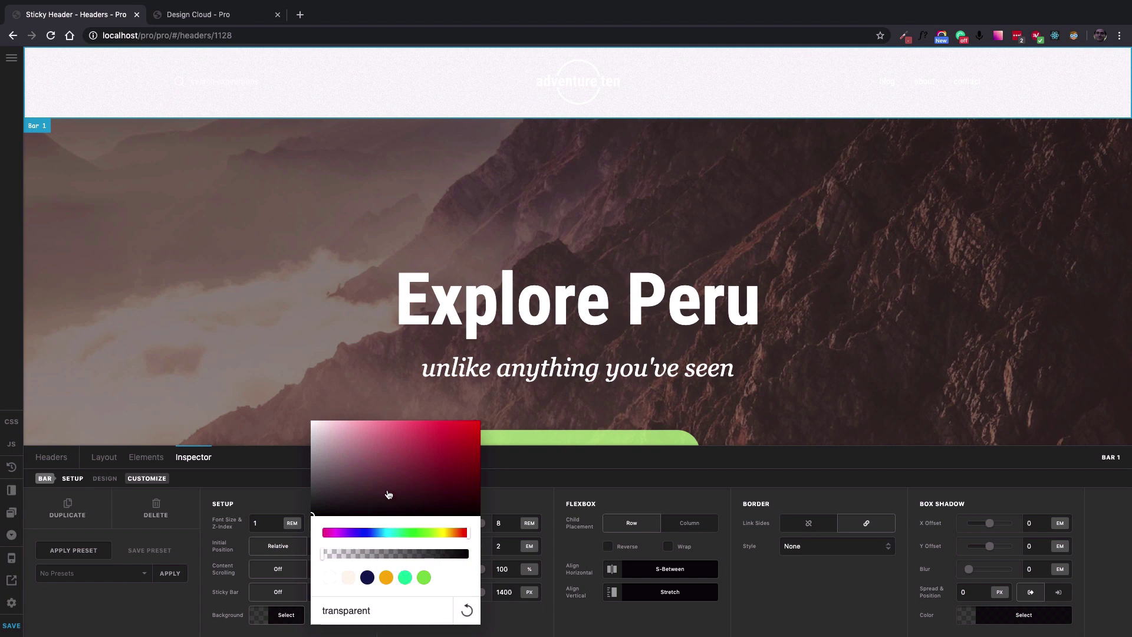
click(326, 514)
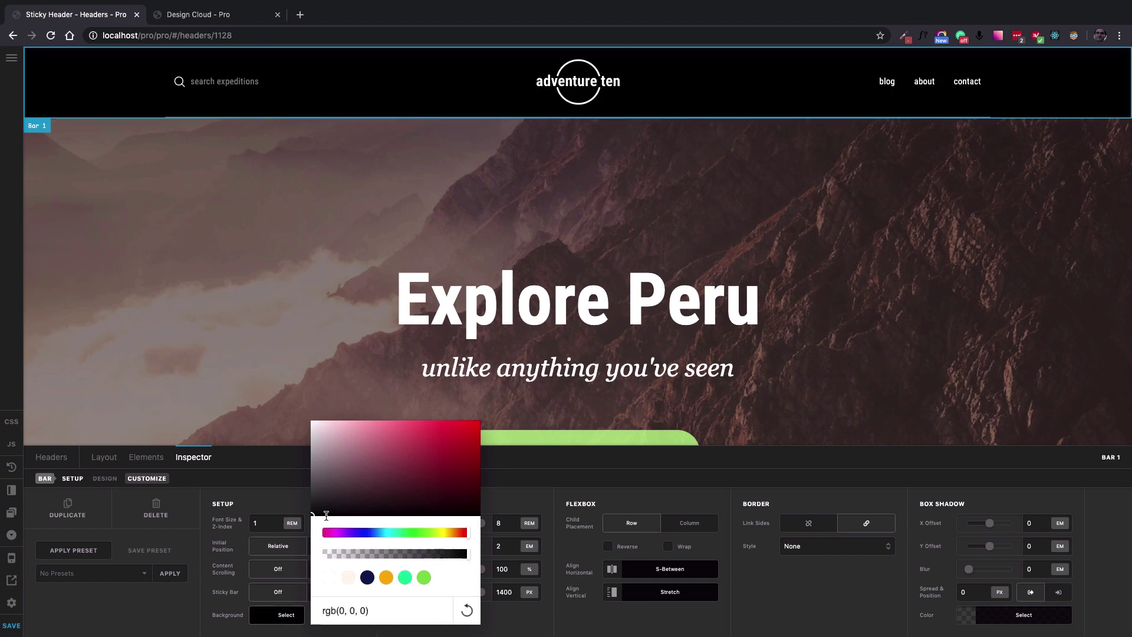
click(172, 617)
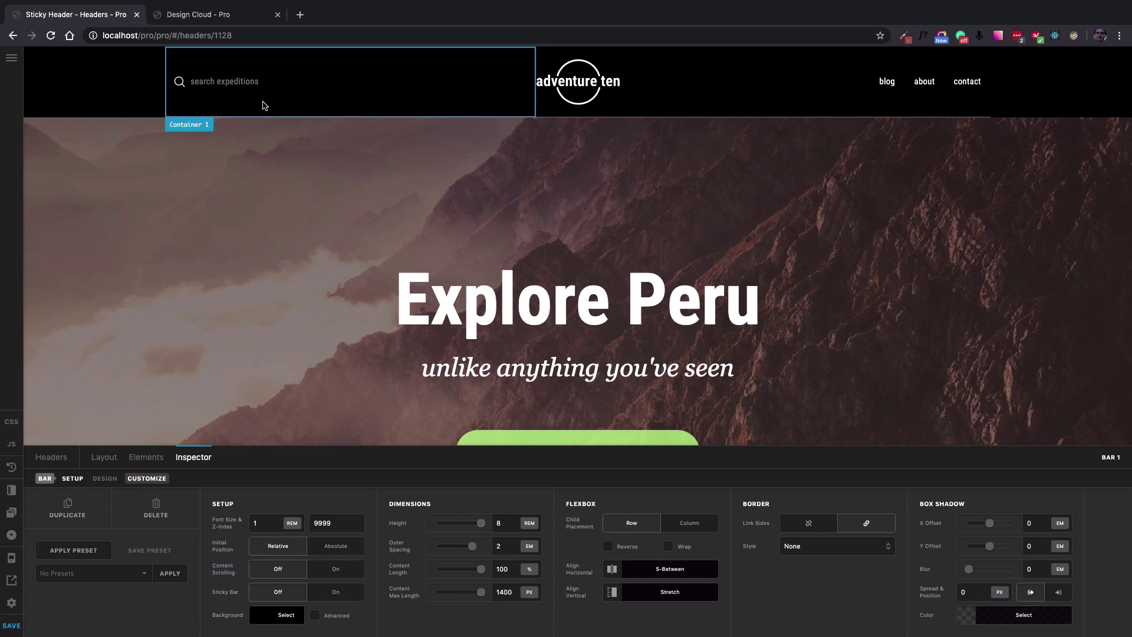
- Turn on the Sticky Bar option in Bar 1's setup
click(95, 454)
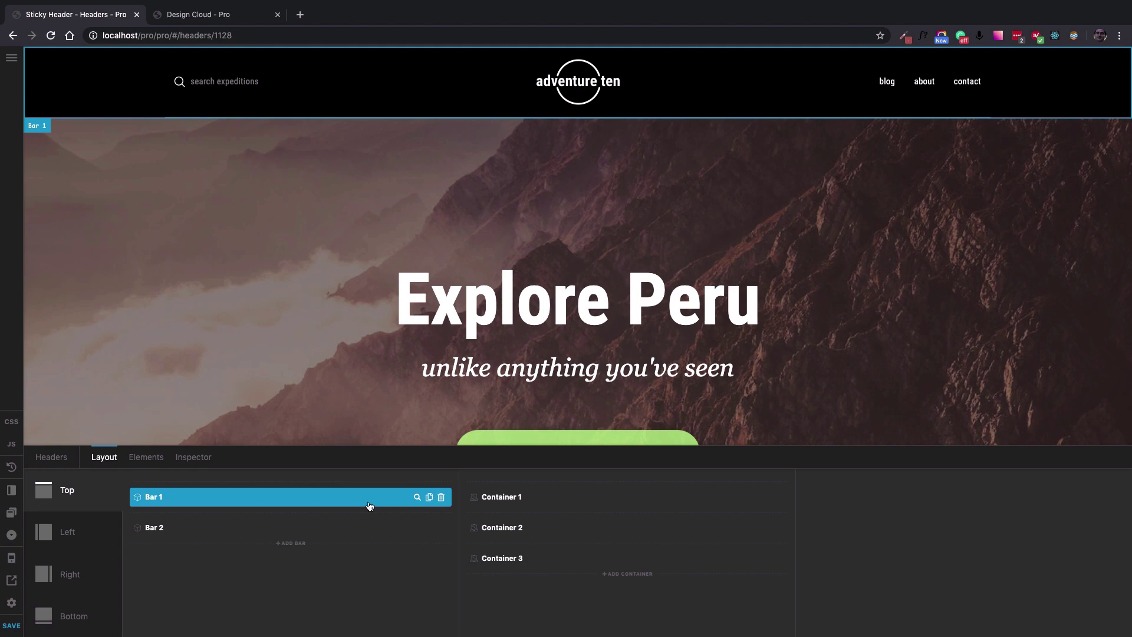
click(417, 499)
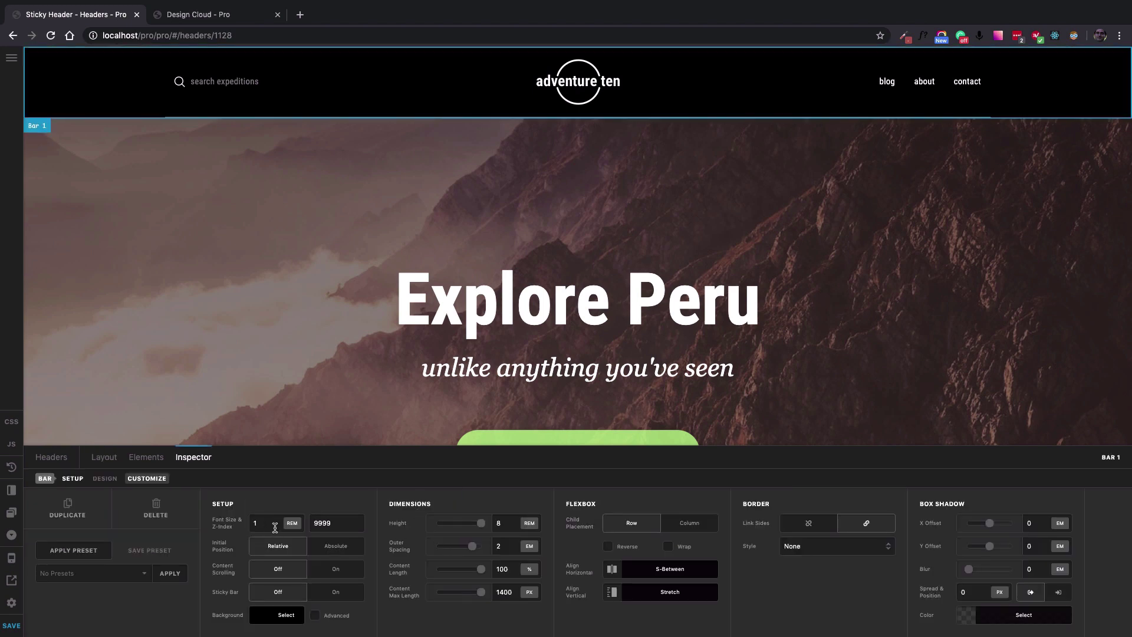
click(105, 458)
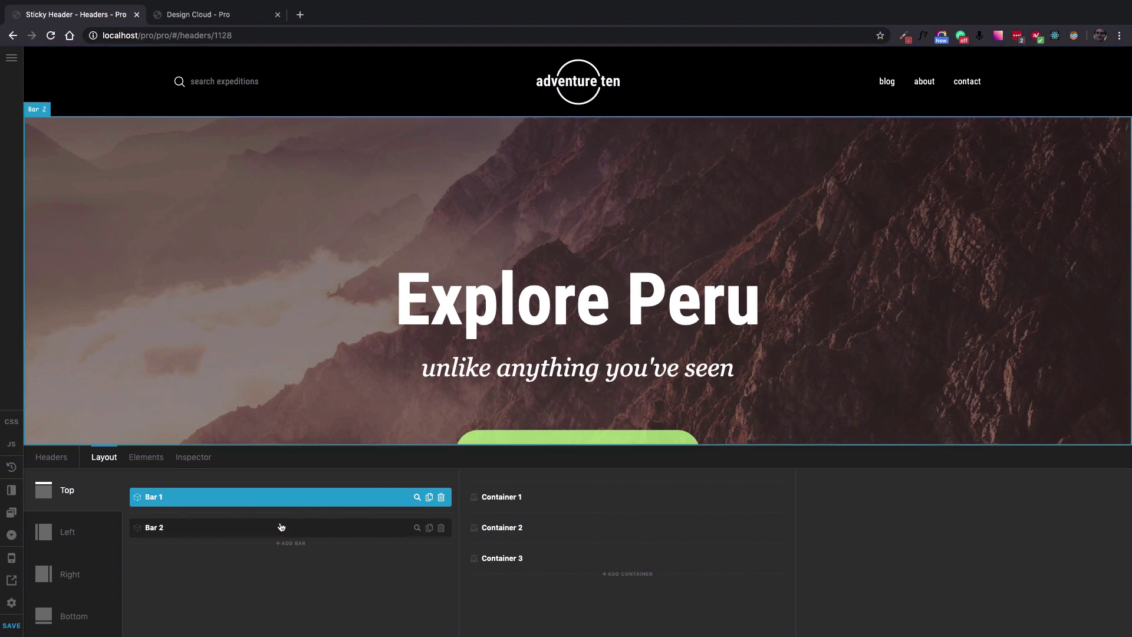
click(416, 498)
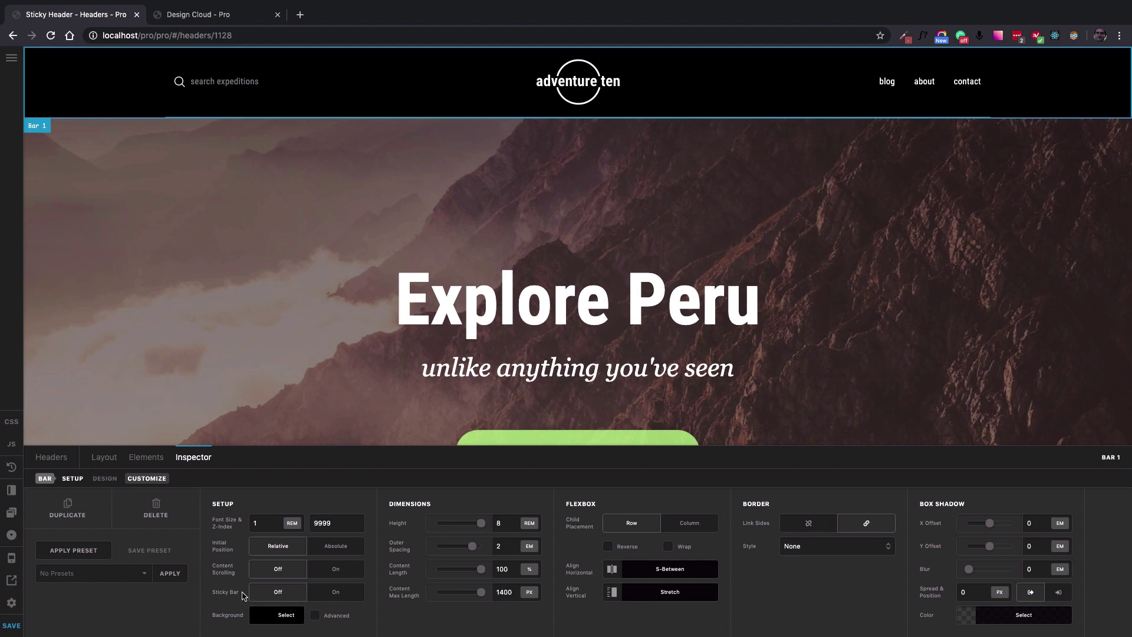
click(348, 597)
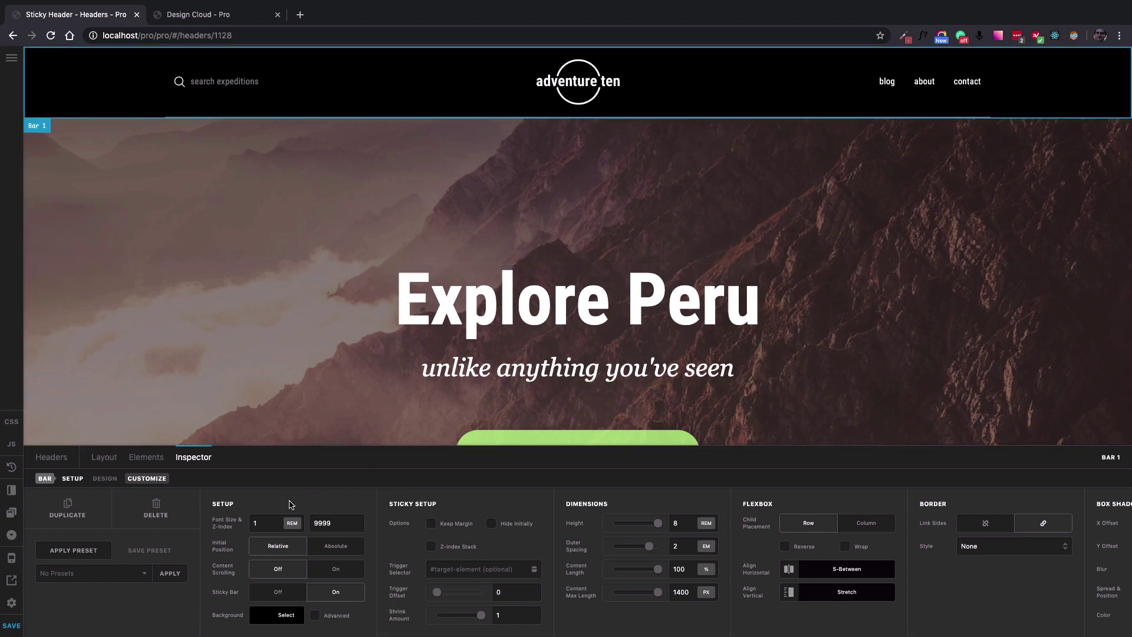
- Examine how the sticky Bar 1 behaves as the preview page moves down and back to the top
scroll(411, 253, down, 8)
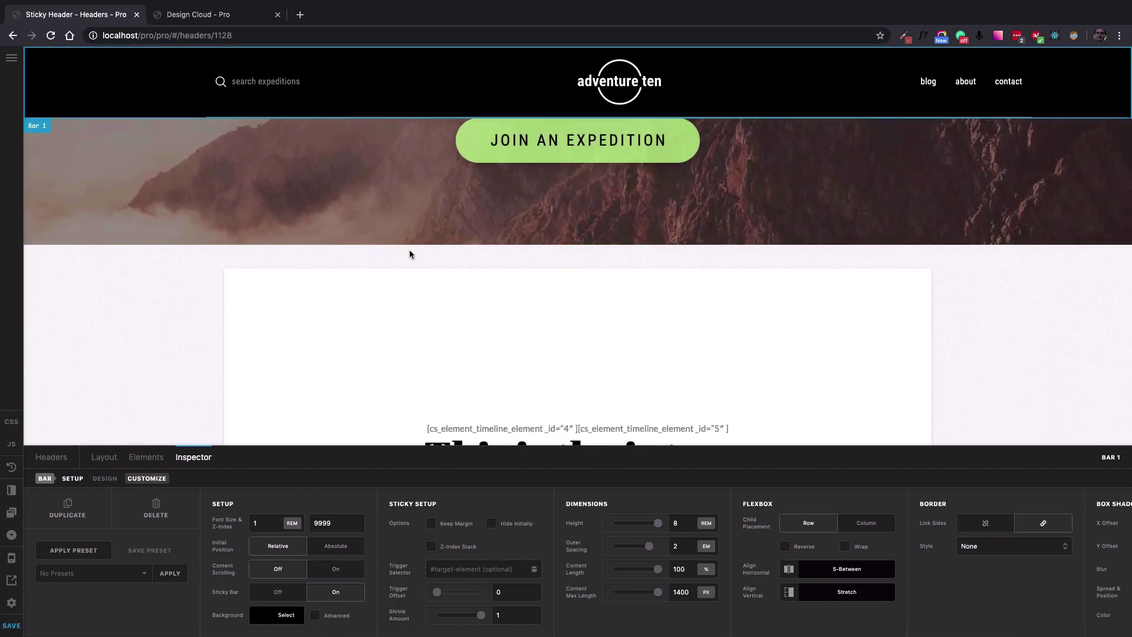
scroll(411, 254, up, 8)
scroll(411, 254, down, 8)
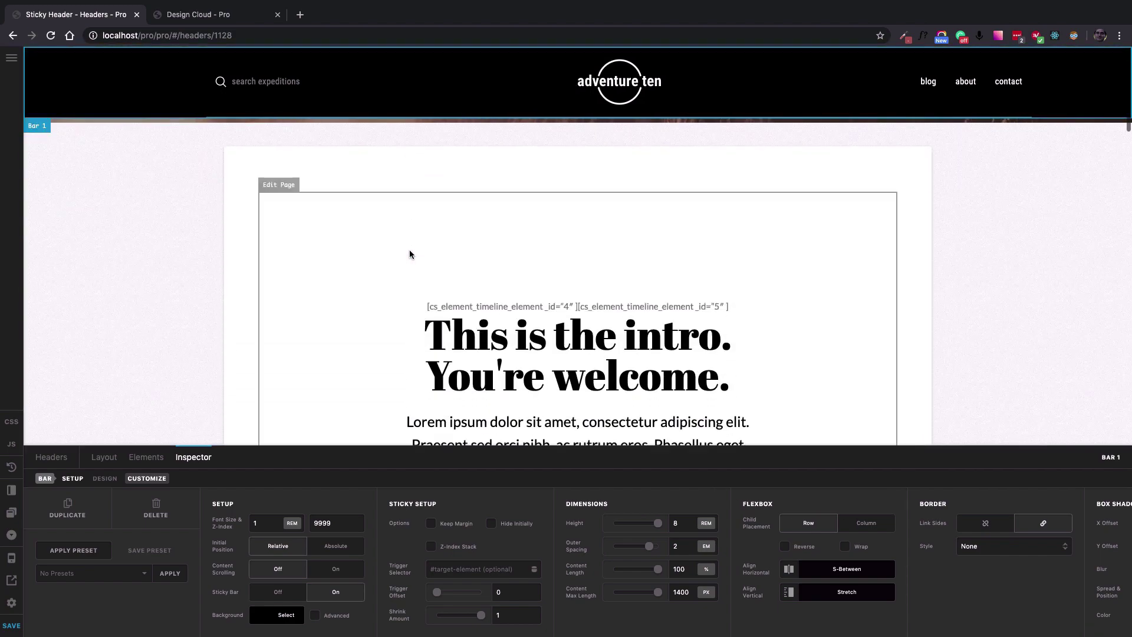
scroll(411, 254, up, 4)
scroll(411, 253, up, 5)
scroll(411, 253, down, 8)
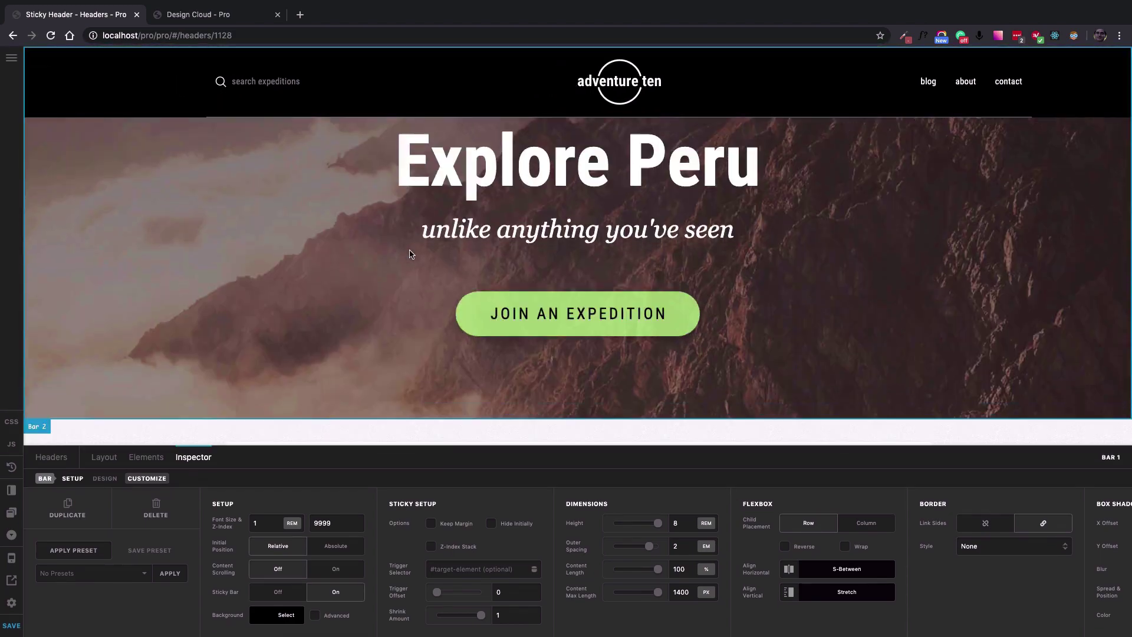
scroll(411, 254, up, 4)
scroll(411, 253, up, 4)
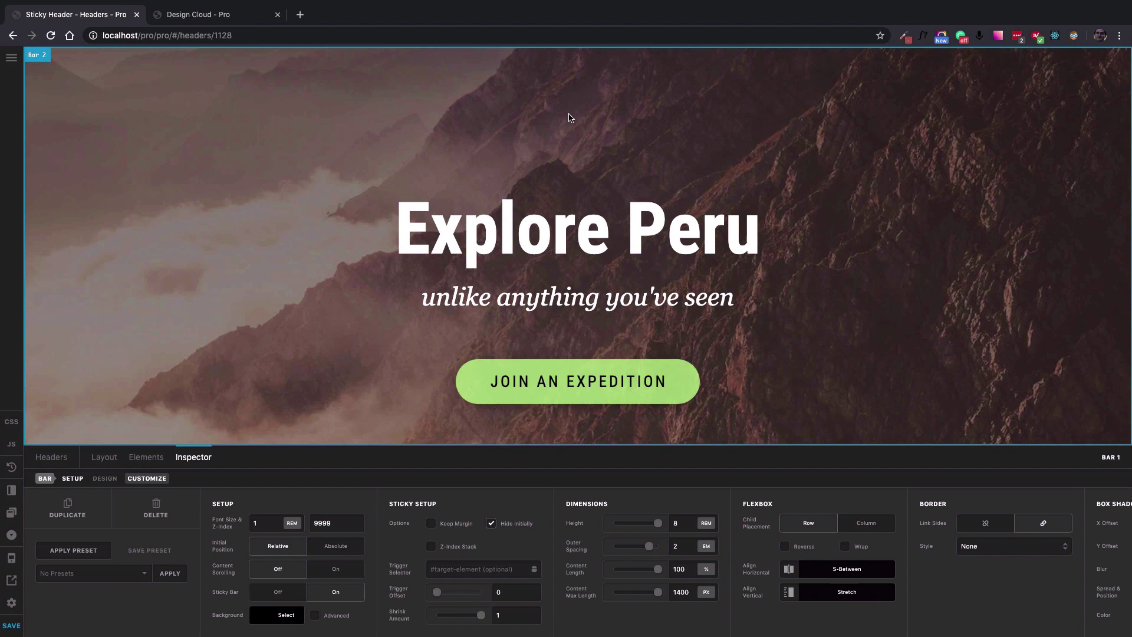
- Check how Bar 1 appears and disappears with Hide Initially enabled while moving through the preview page
scroll(570, 117, down, 7)
scroll(569, 117, up, 3)
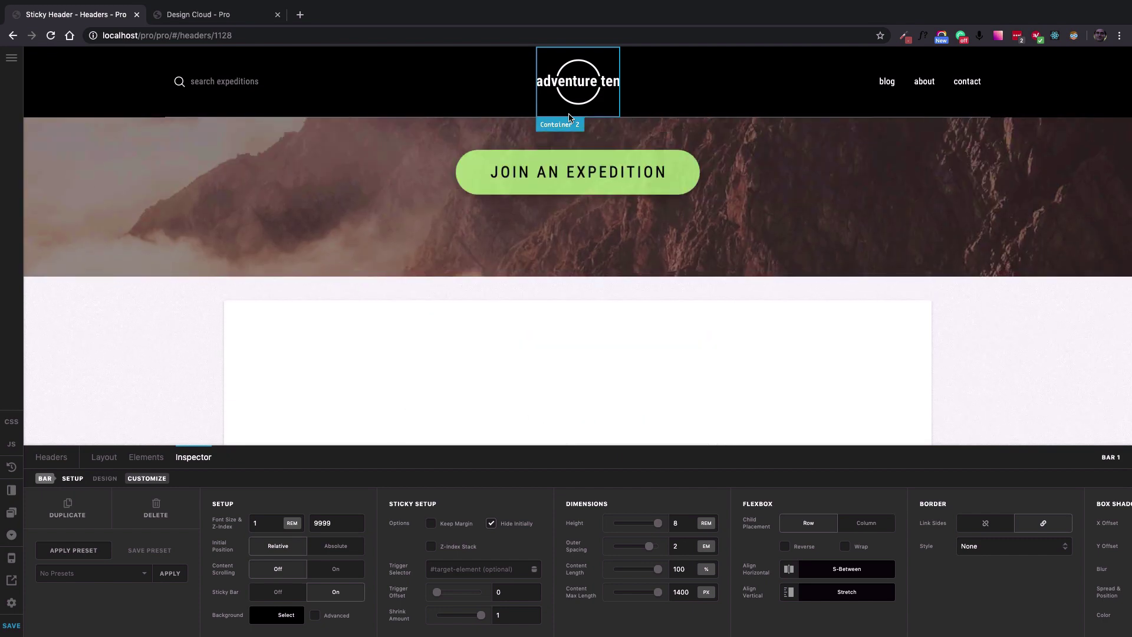
scroll(570, 117, up, 4)
scroll(570, 117, down, 6)
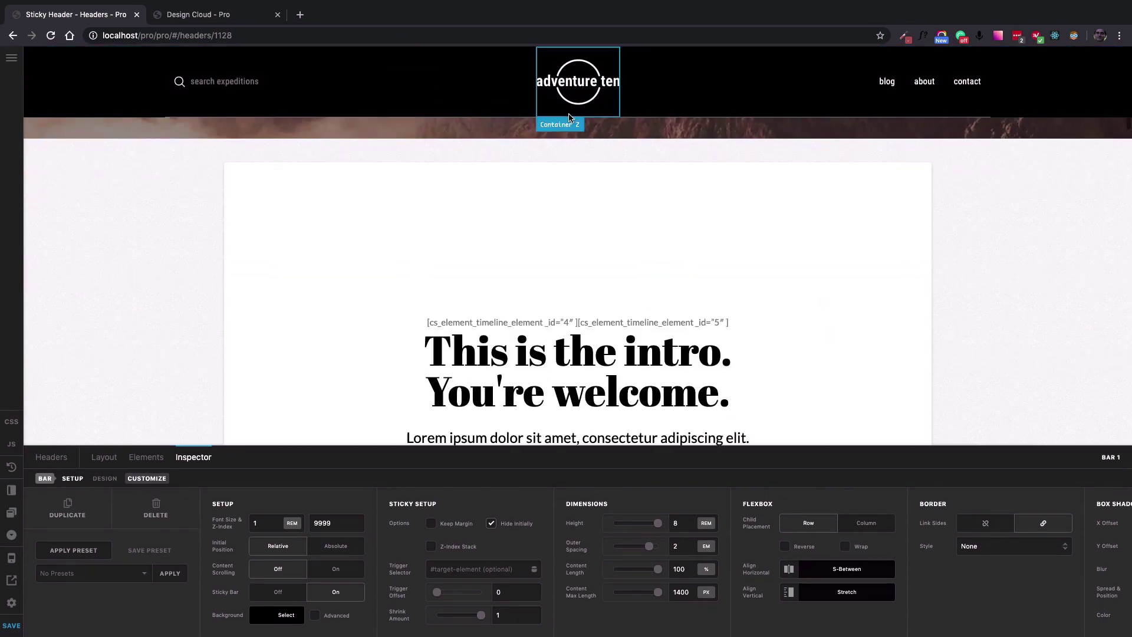
scroll(569, 117, down, 3)
scroll(629, 342, up, 10)
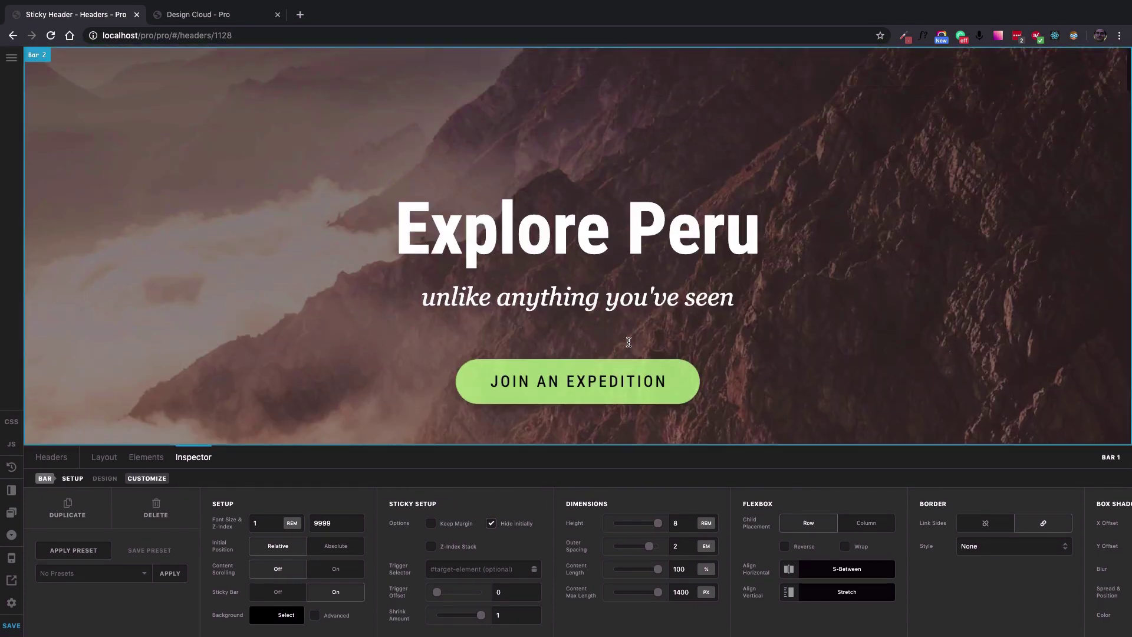
- Enable Keep Margin for the sticky Bar 1 and set its initial position to Absolute, testing each change in the preview
click(431, 524)
scroll(463, 159, down, 5)
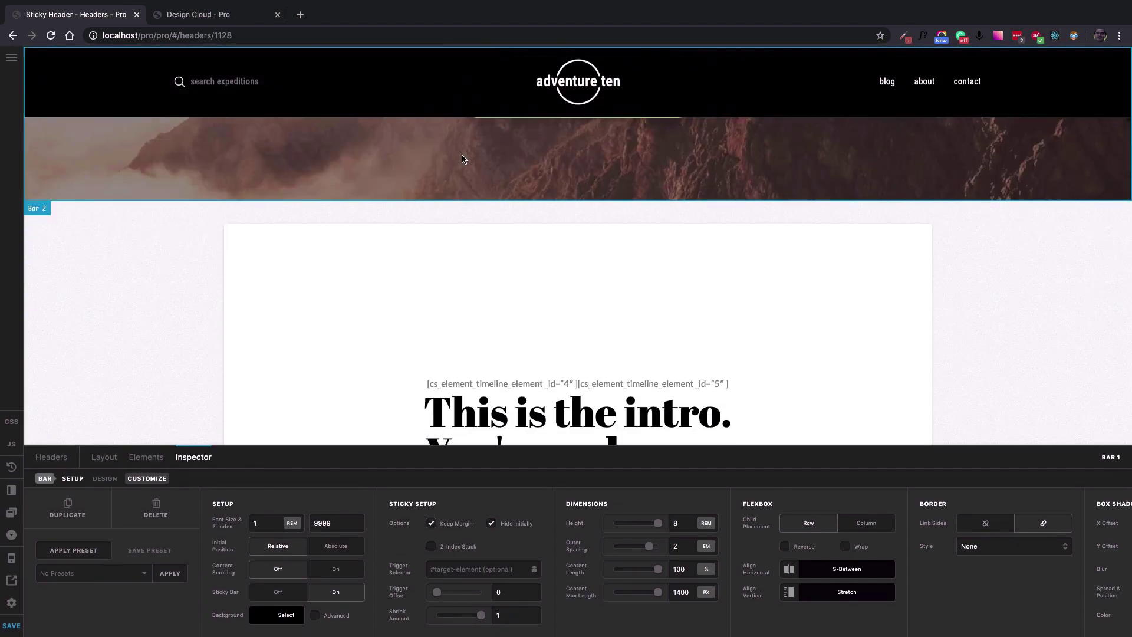
scroll(463, 157, down, 5)
scroll(461, 156, up, 10)
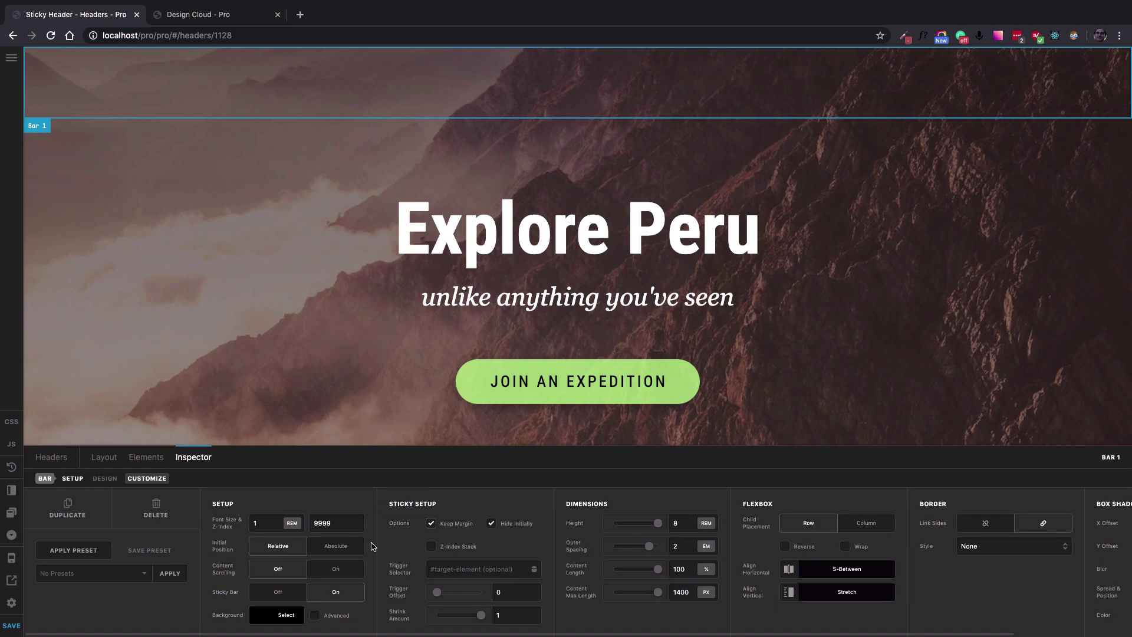
click(344, 550)
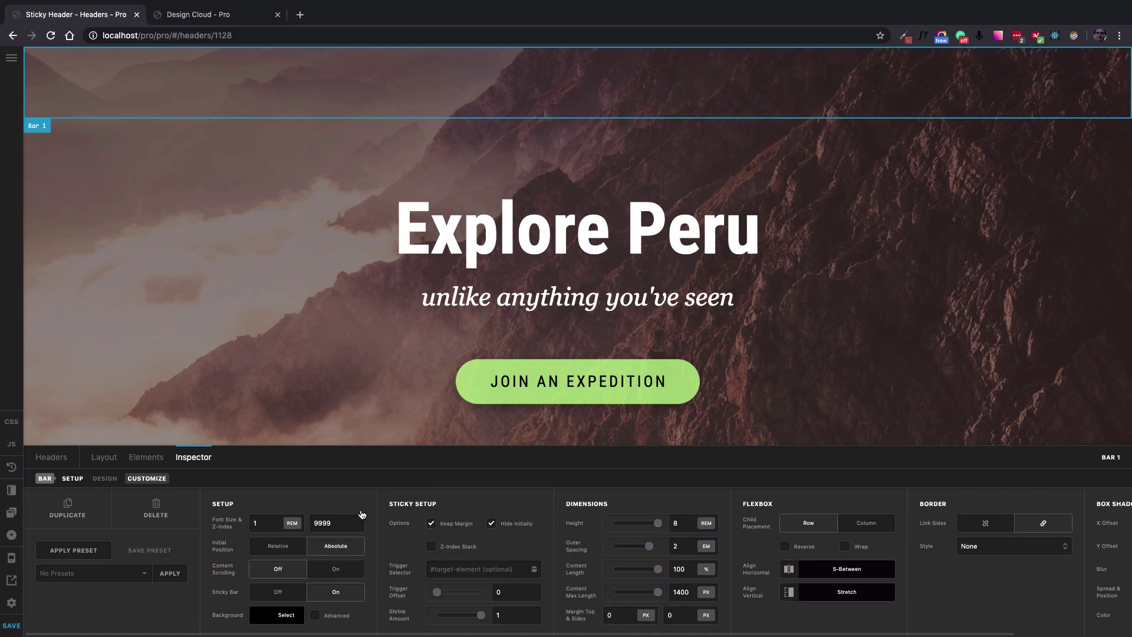
scroll(611, 246, down, 10)
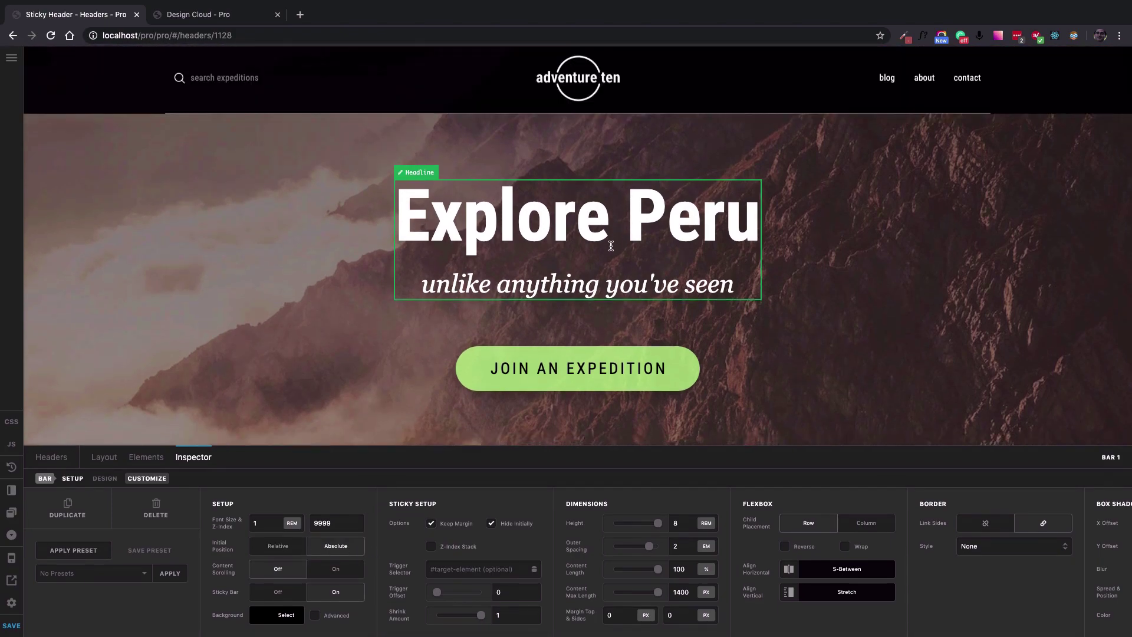
- Check the hidden, absolutely positioned Bar 1 while moving through the preview page, and turn off its Hide Initially option
scroll(611, 246, up, 10)
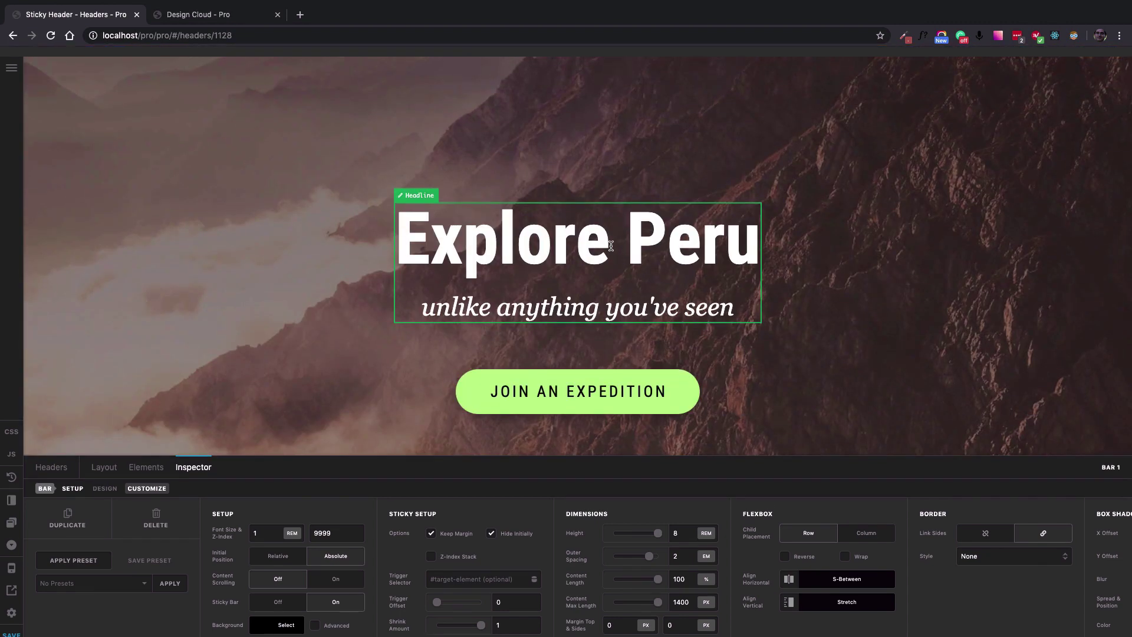
scroll(611, 247, down, 12)
scroll(611, 248, up, 12)
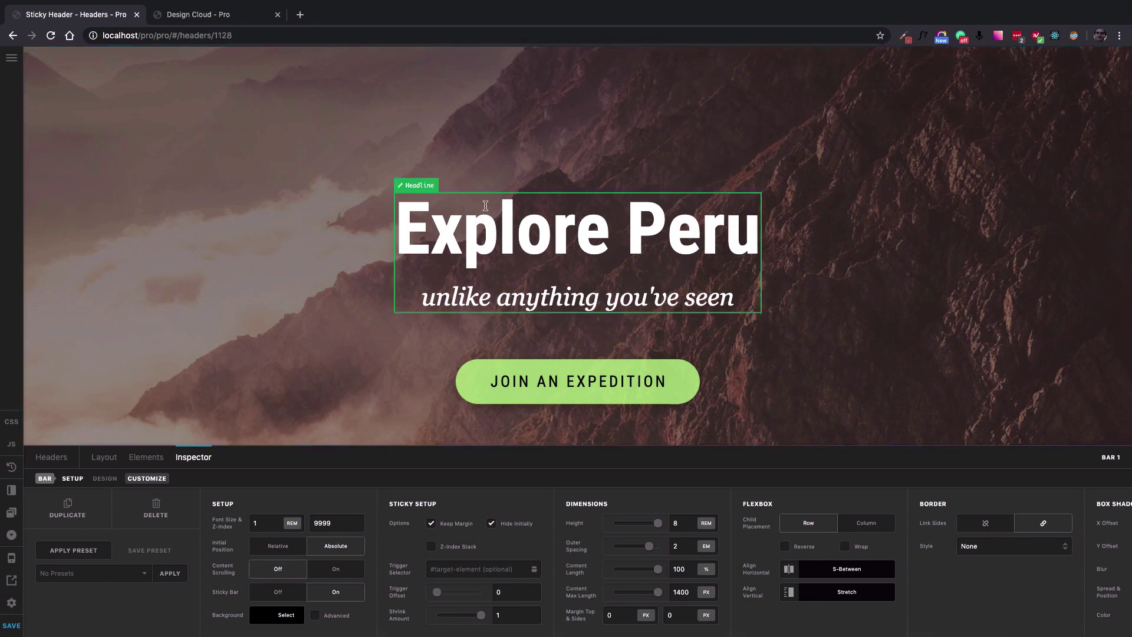
scroll(485, 207, down, 12)
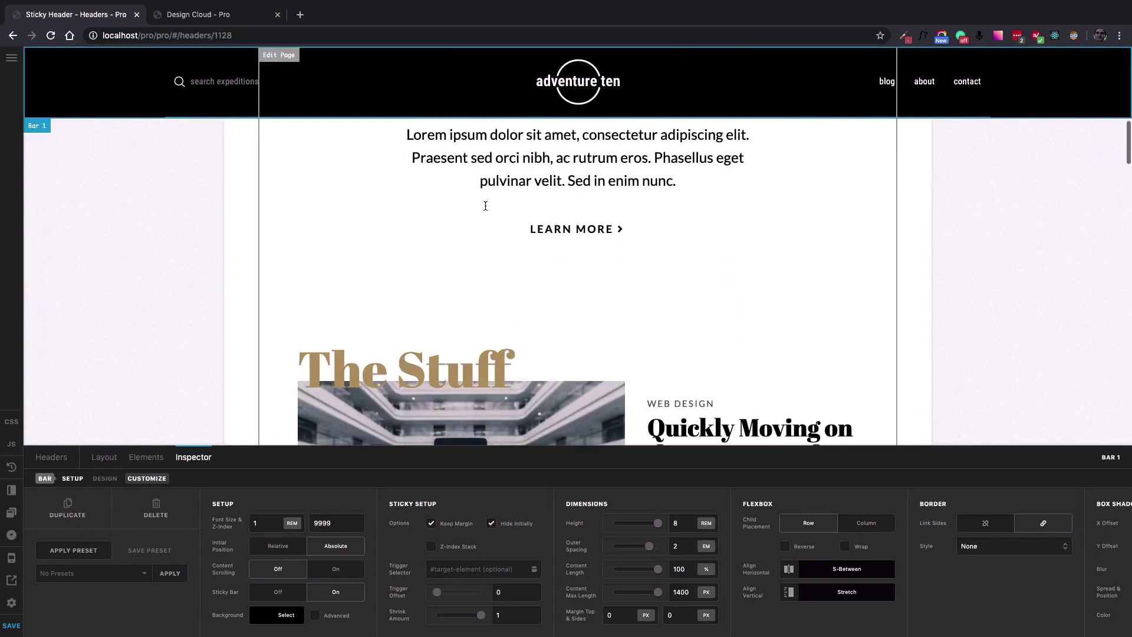
scroll(486, 209, up, 12)
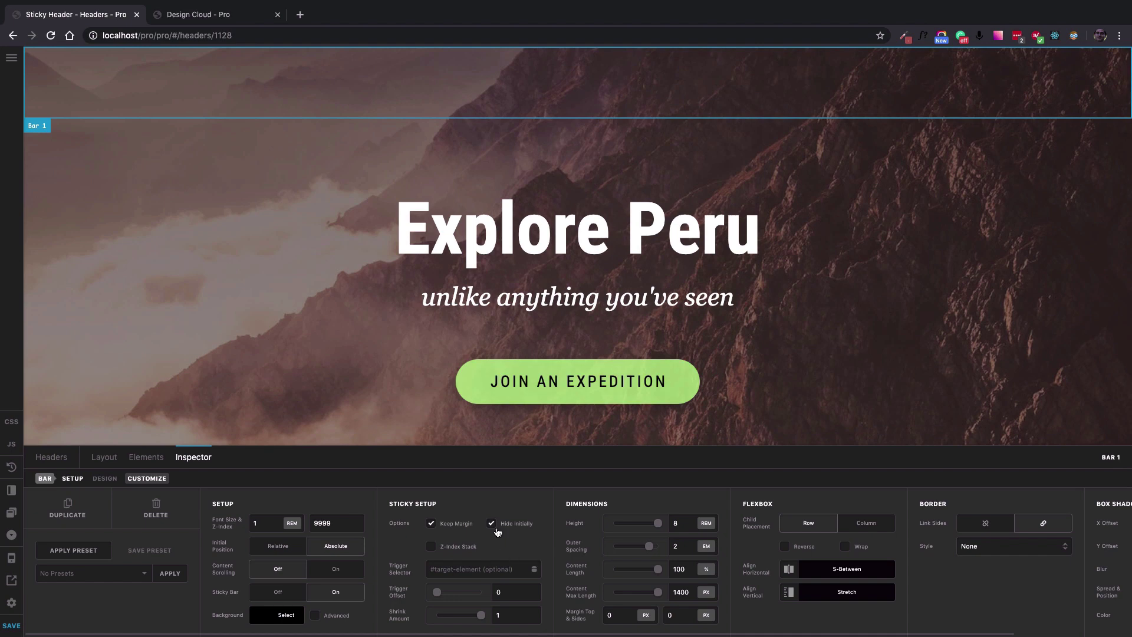
click(493, 525)
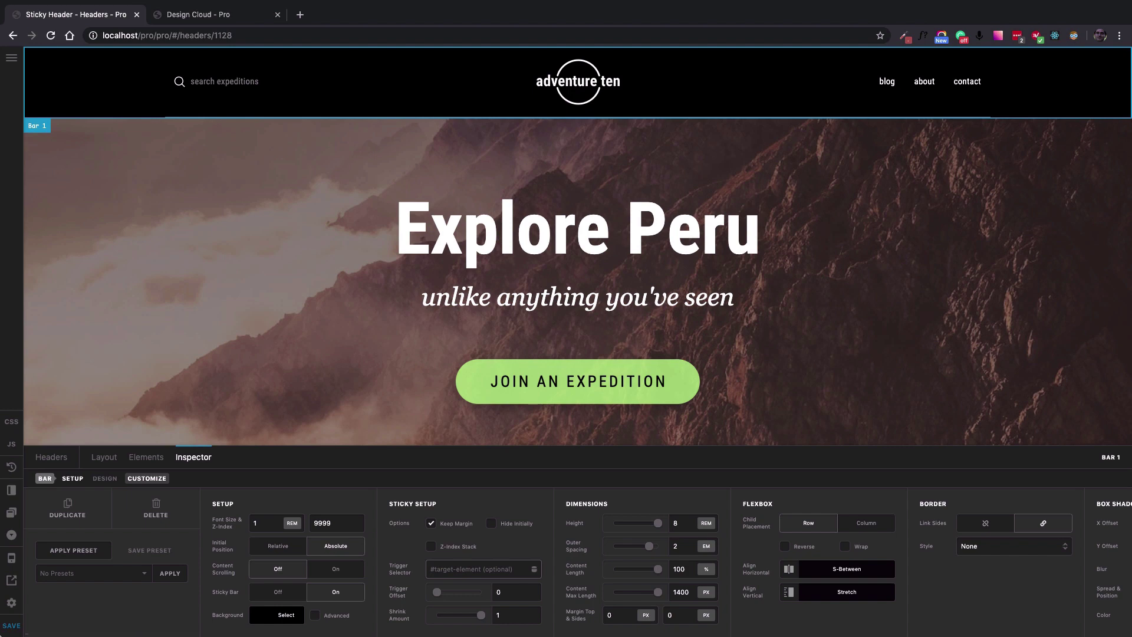
- Open the live site and check how the header bar behaves around the Explore Peru hero section
click(11, 580)
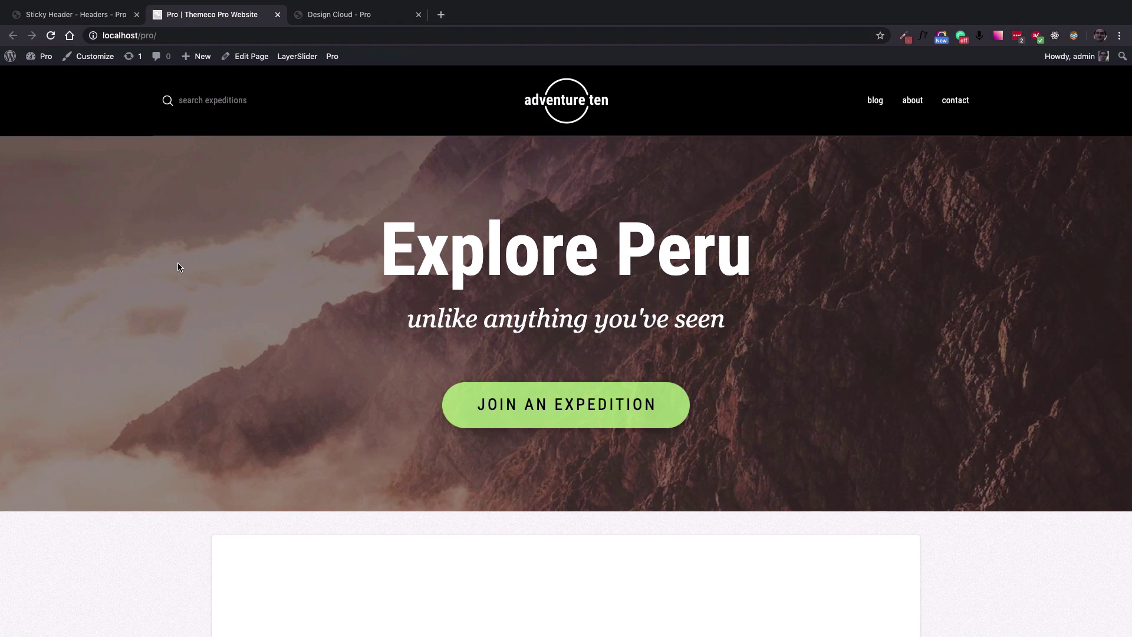
scroll(189, 250, down, 5)
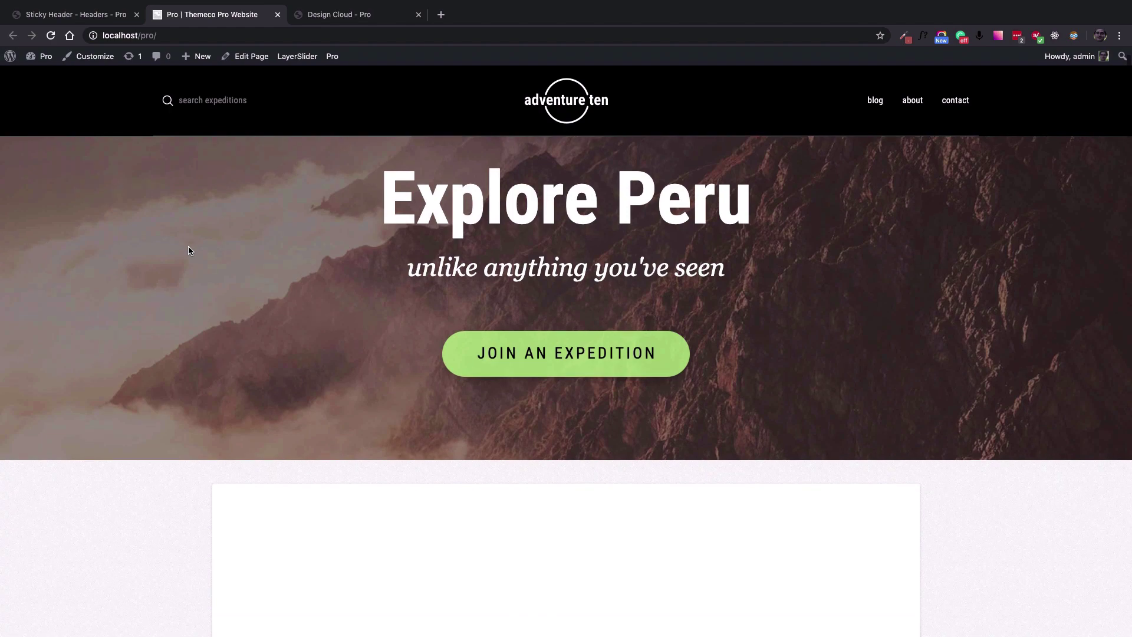
scroll(189, 250, up, 5)
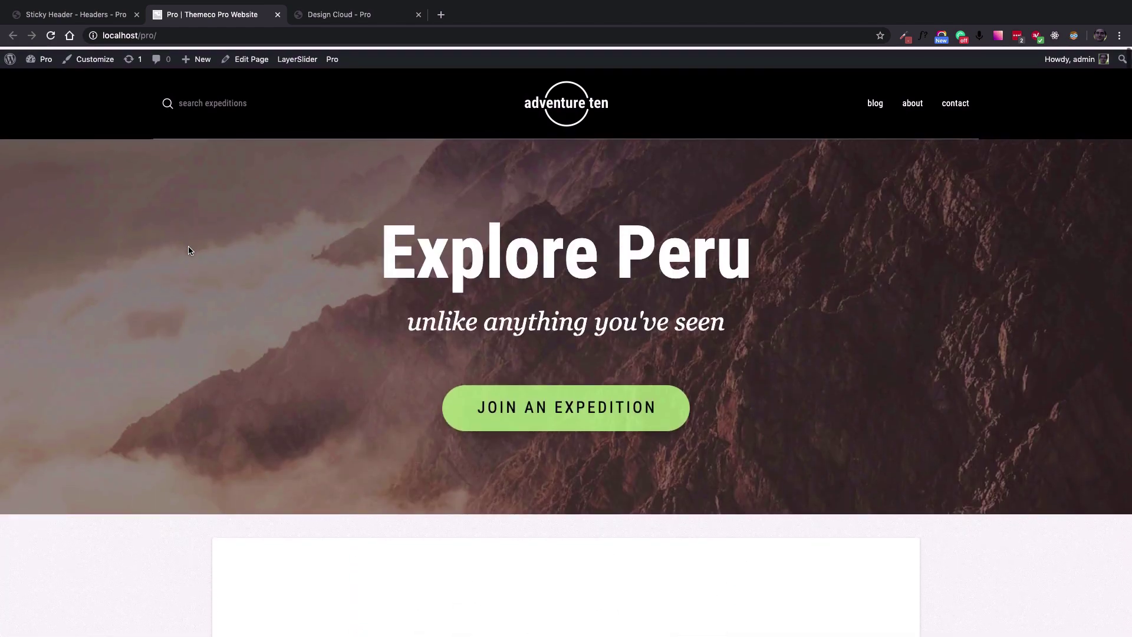
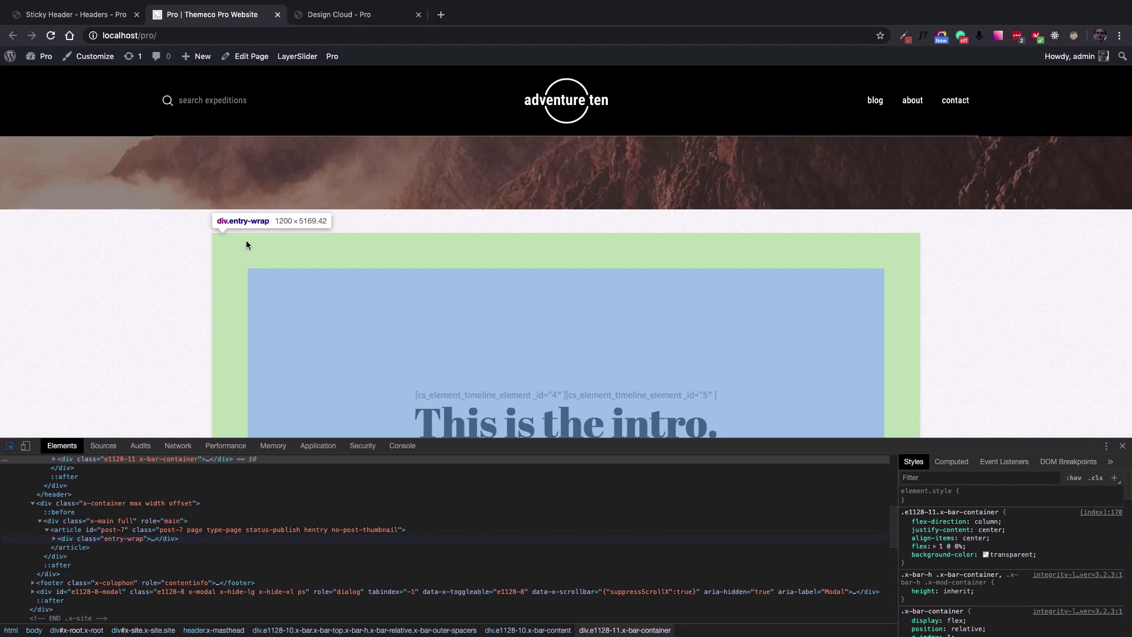
- Inspect the live page's nested content wrappers out to the outermost one and pick out its x-container class name
scroll(428, 302, down, 1)
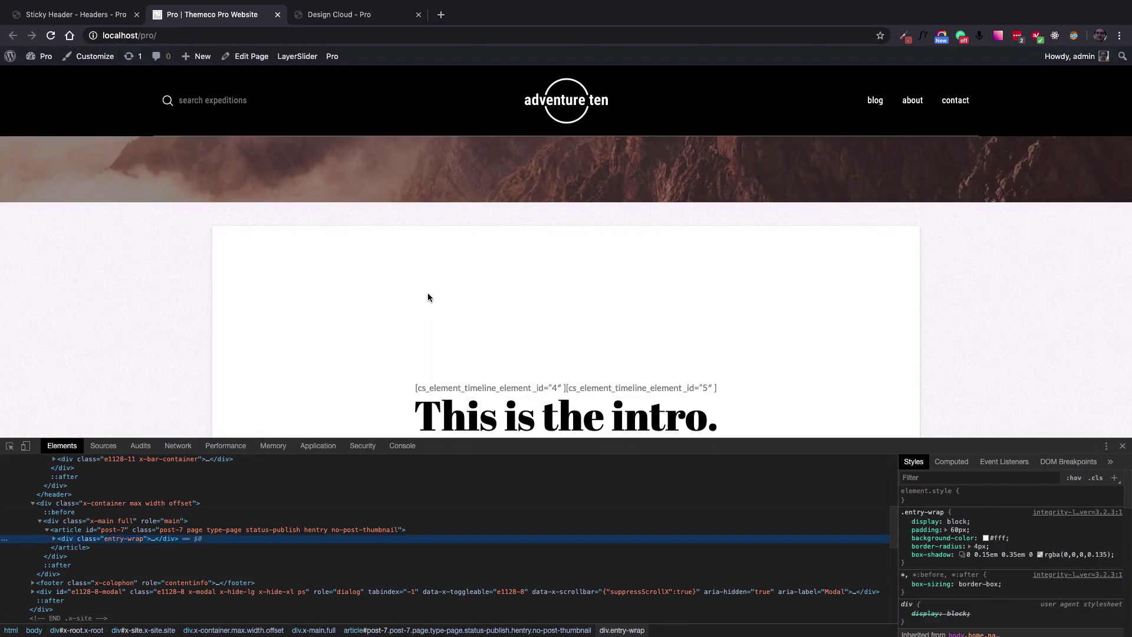
click(86, 531)
click(65, 521)
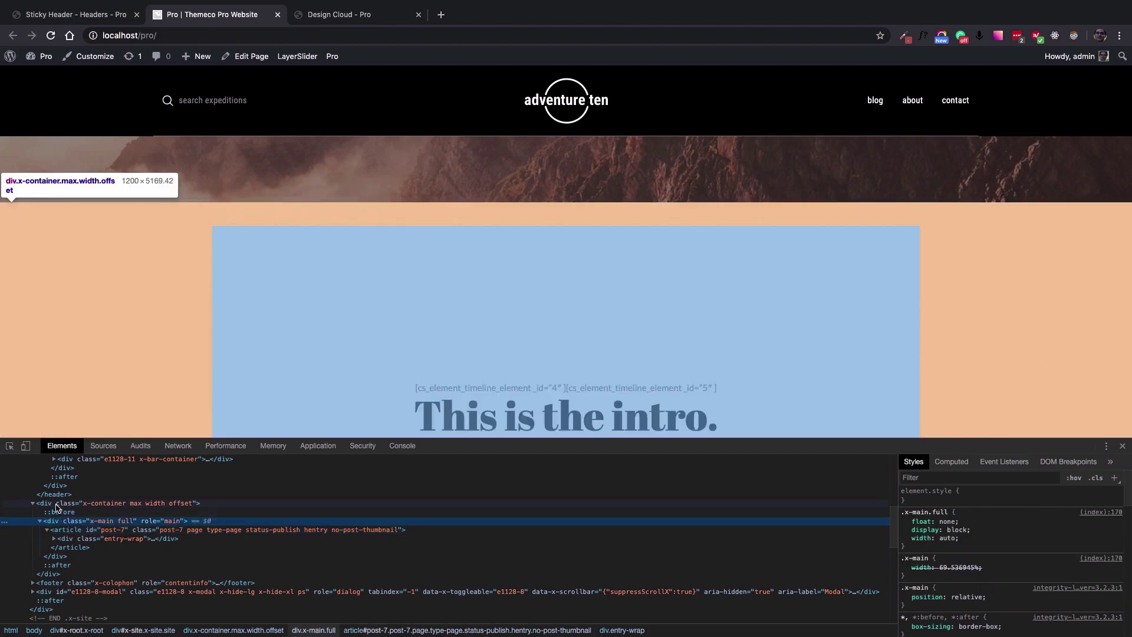
click(57, 505)
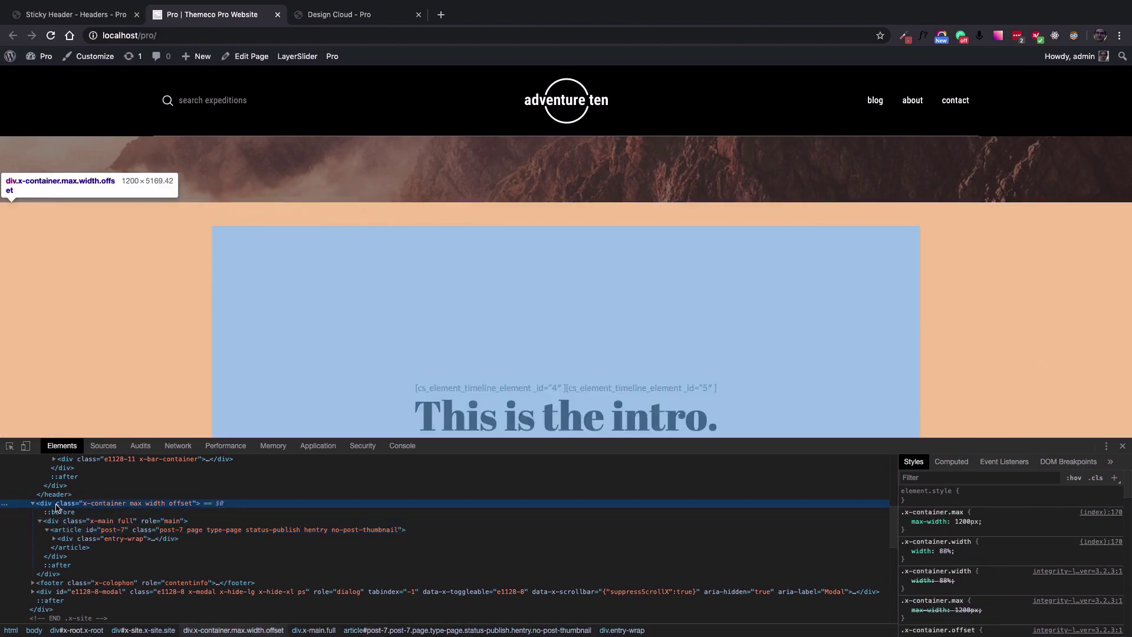
double_click(96, 504)
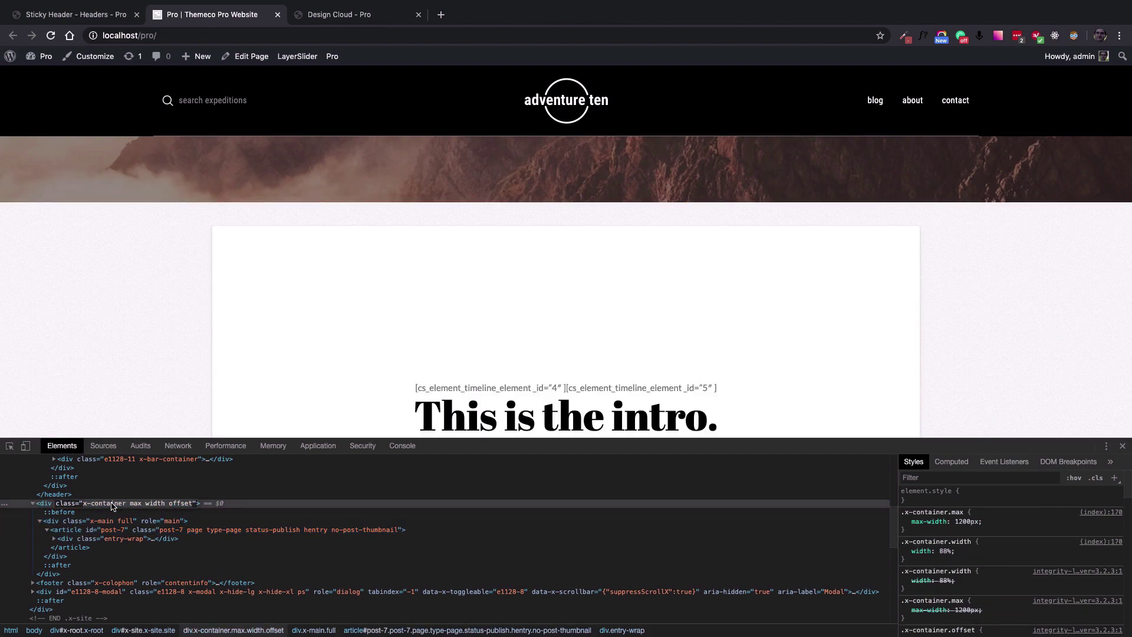
click(123, 505)
drag(125, 505, 83, 506)
right_click(88, 509)
click(111, 513)
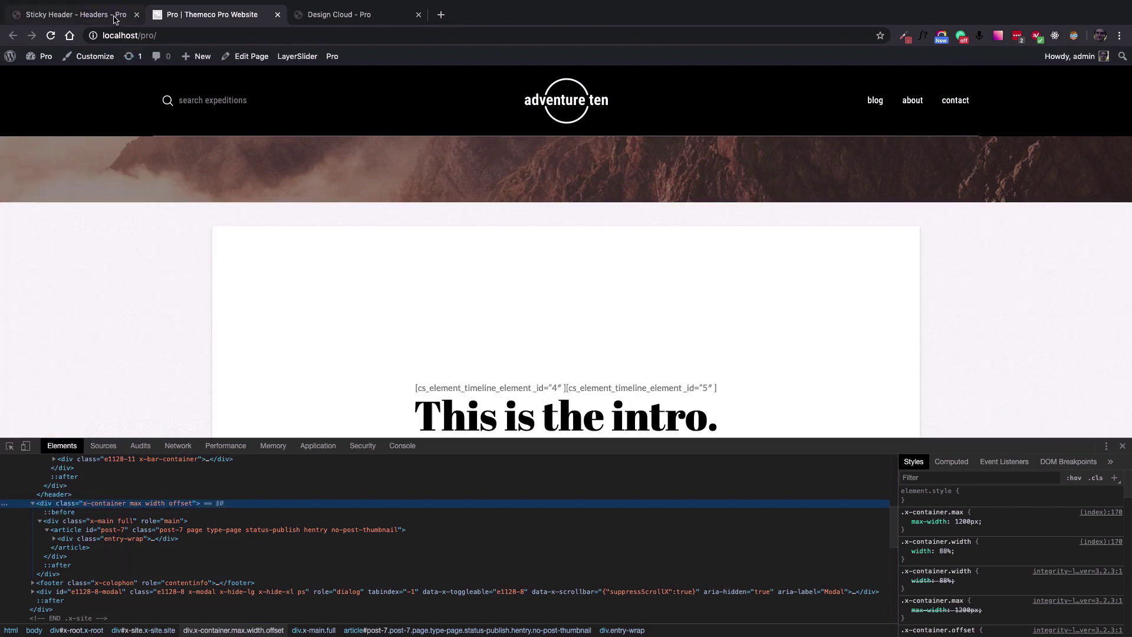
- Return to the header editor, set Bar 1's sticky Trigger Selector to .x-container and save the header
click(109, 14)
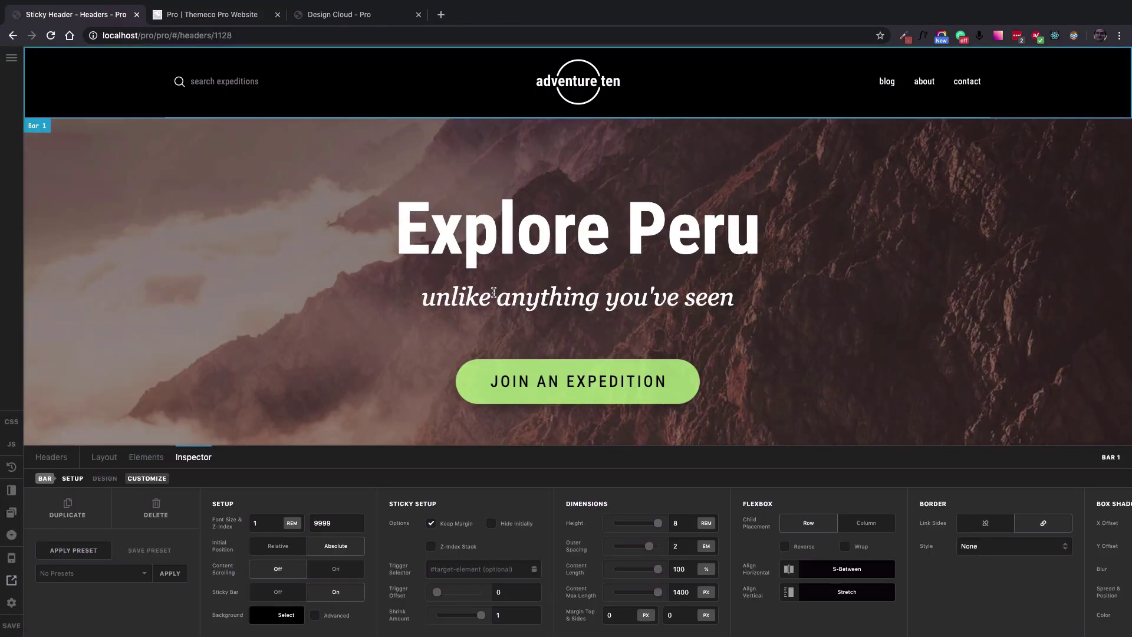
click(472, 569)
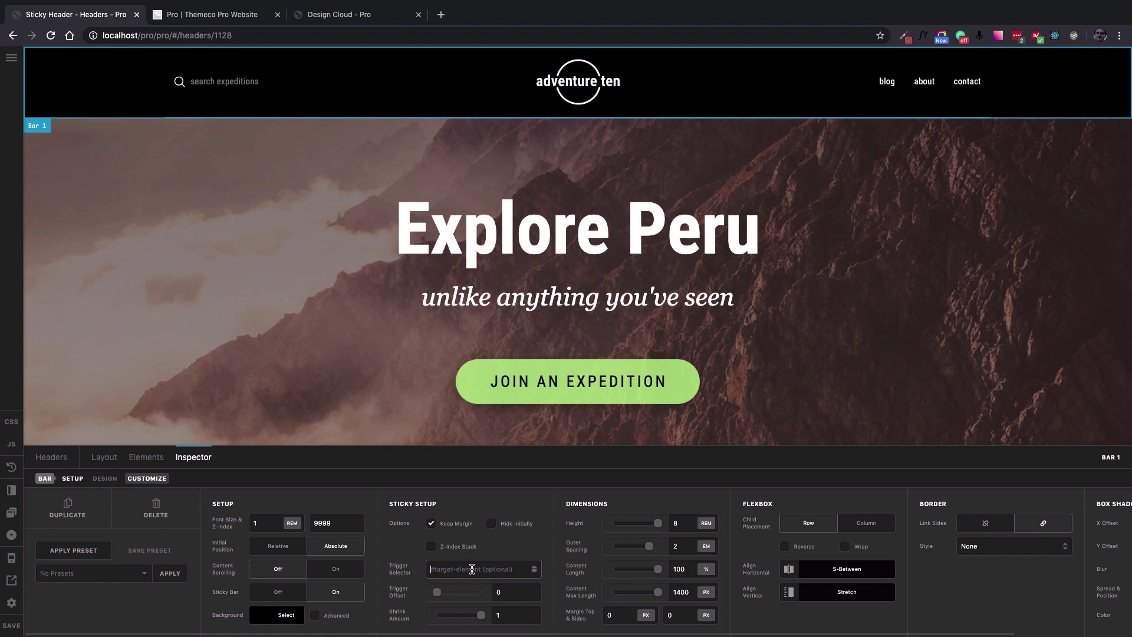
text(.x-container)
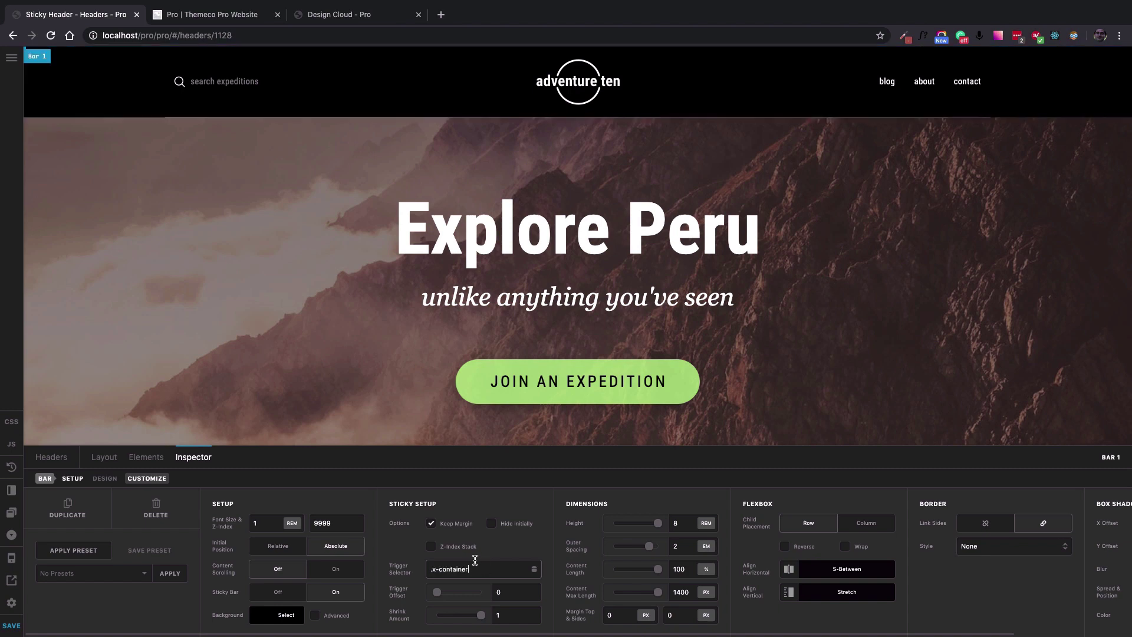
click(11, 625)
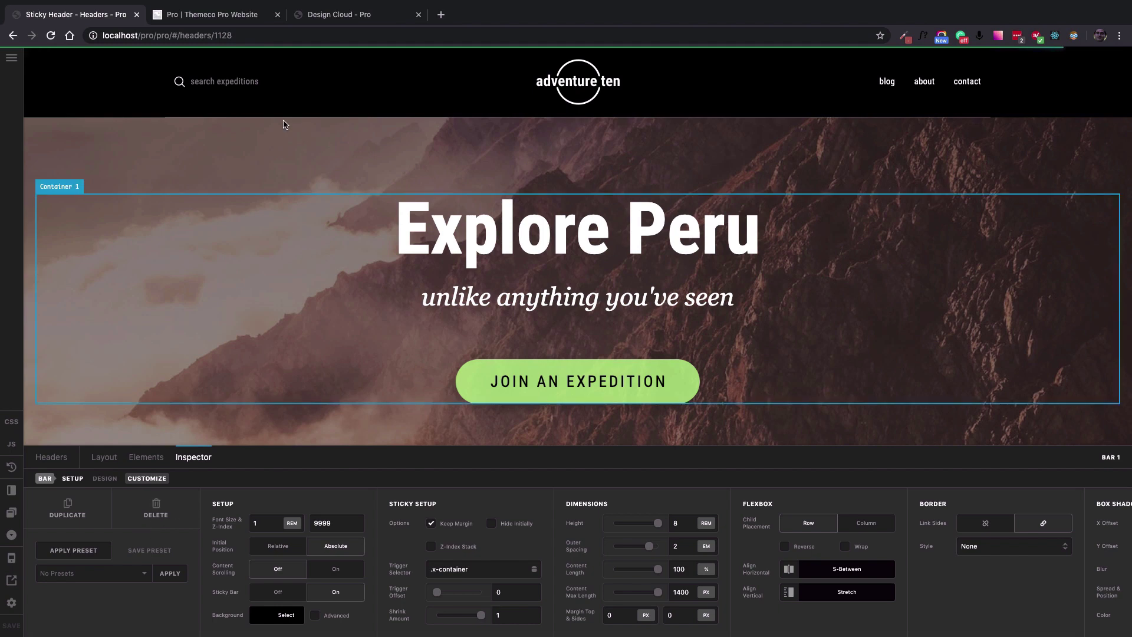
- Switch to the live site, reload it with the saved trigger selector and close the developer tools
click(208, 8)
click(52, 34)
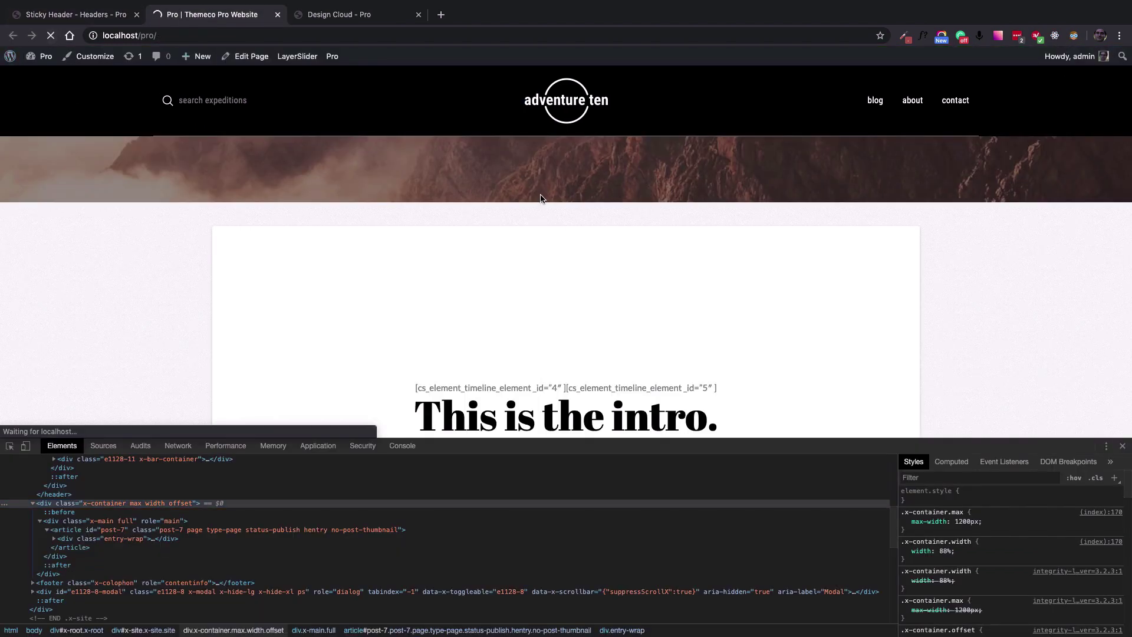
click(1123, 446)
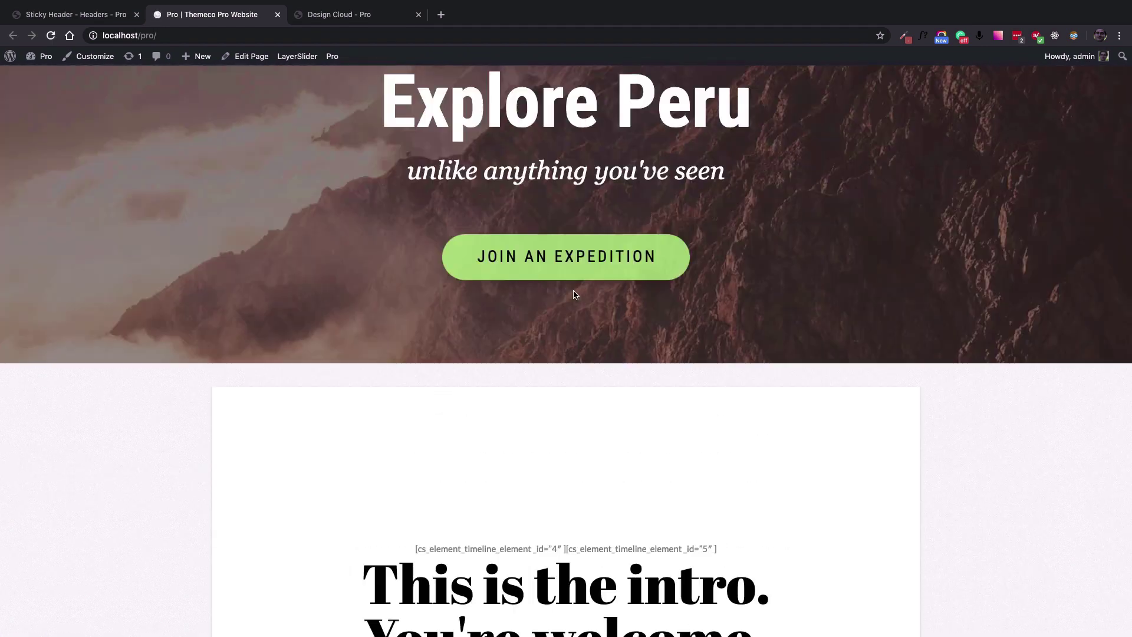
- Examine at which point between the hero and the intro content the sticky header appears and disappears on the live page
scroll(437, 247, down, 3)
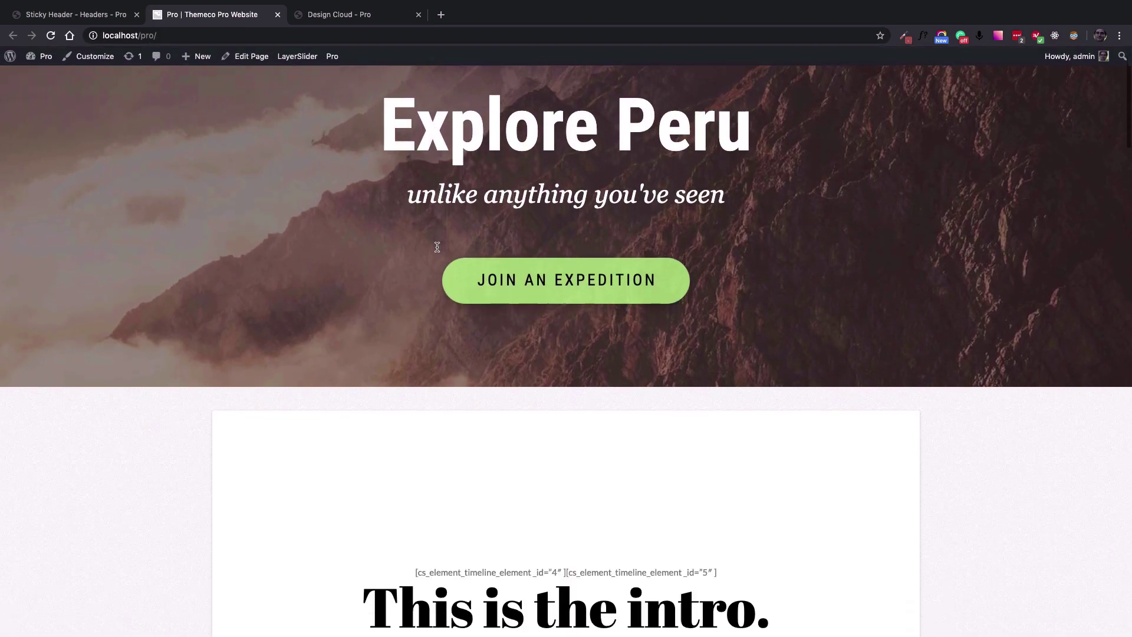
scroll(437, 247, up, 3)
scroll(437, 247, down, 1)
scroll(437, 247, down, 3)
scroll(437, 247, up, 4)
scroll(437, 247, down, 3)
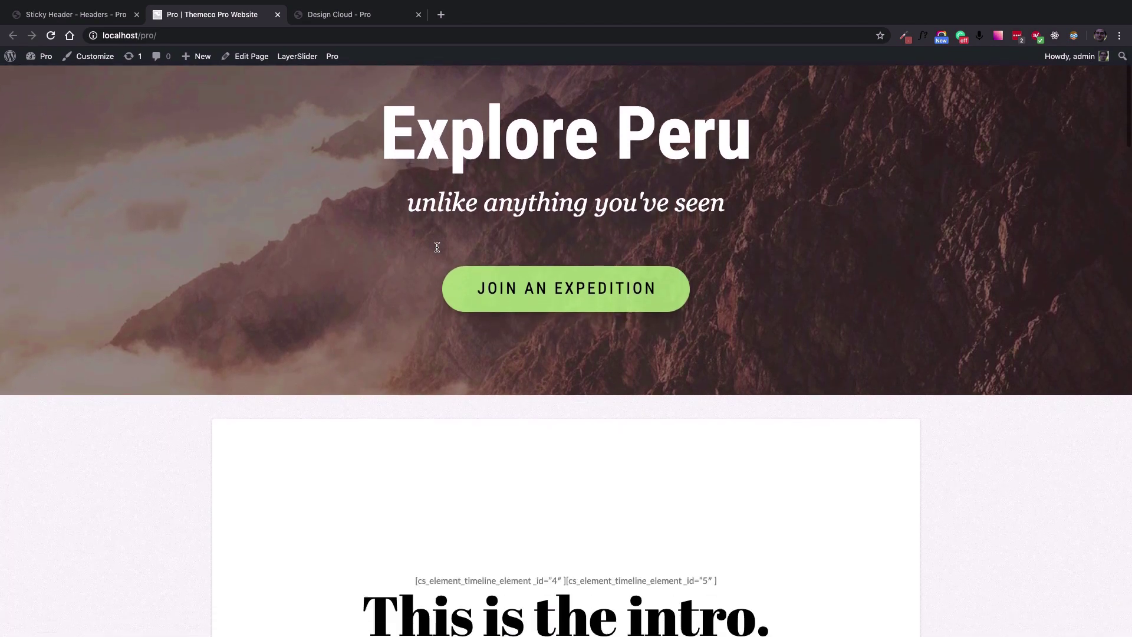
scroll(437, 247, up, 3)
scroll(437, 247, down, 2)
scroll(437, 247, down, 5)
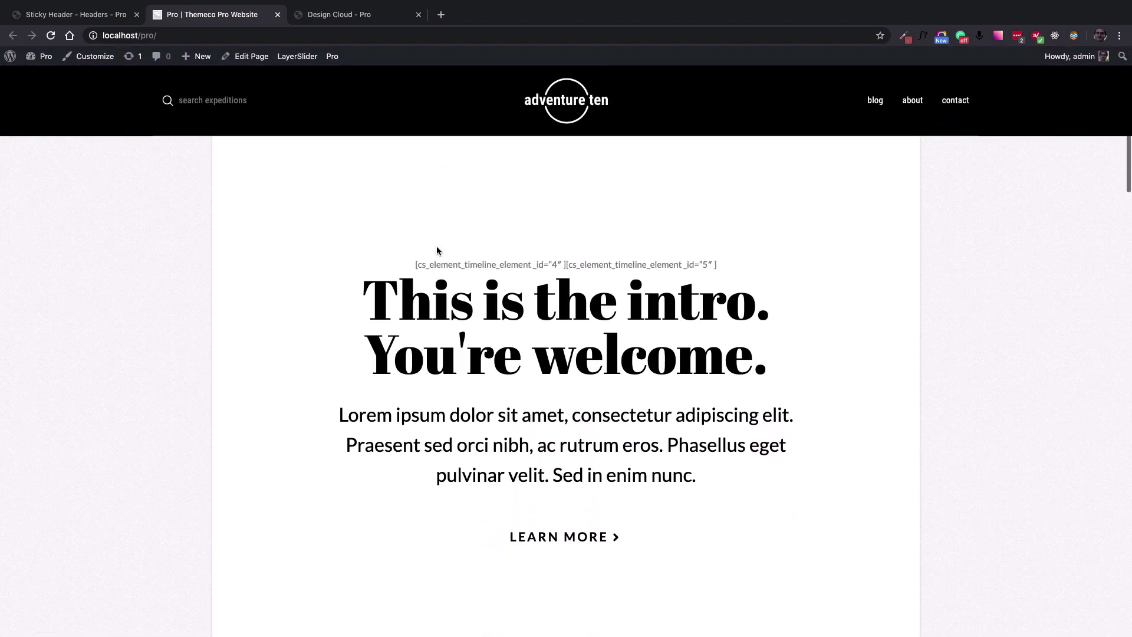
scroll(330, 188, up, 2)
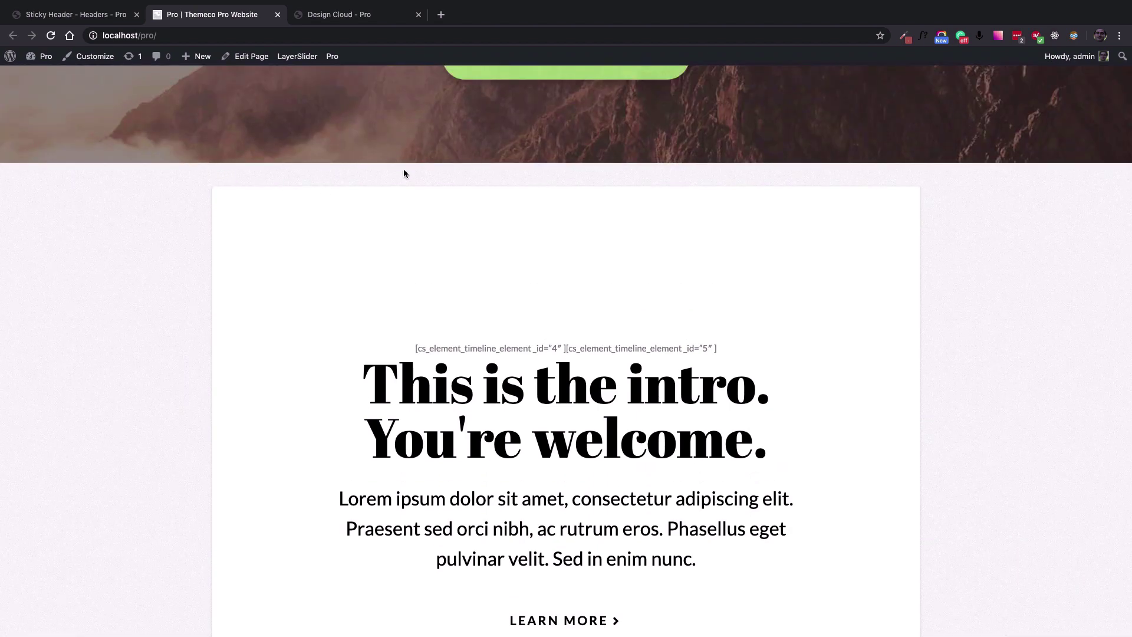
- Recheck the trigger selector in the editor, reload the live page and test the sticky header around the intro content again
click(113, 24)
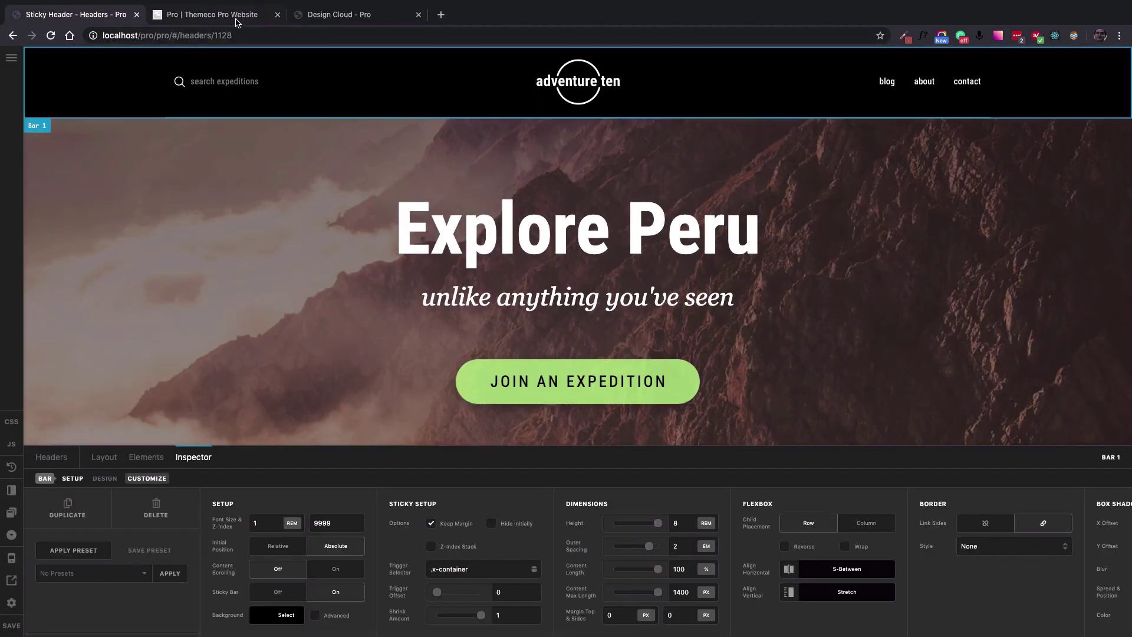
click(212, 14)
key(super+r)
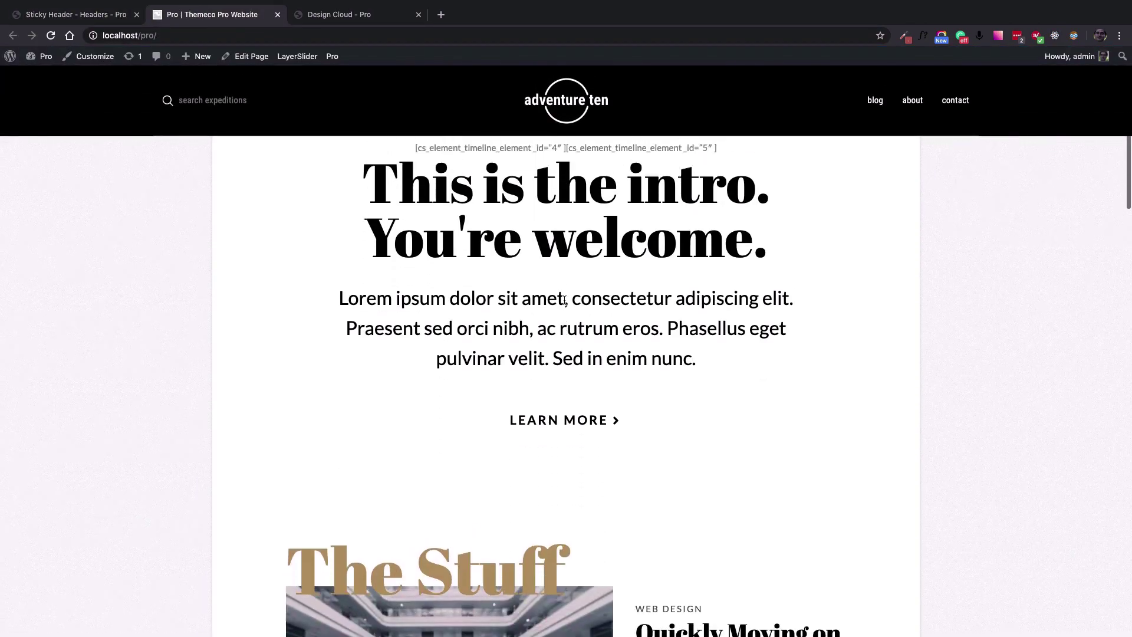
scroll(564, 304, up, 10)
scroll(564, 304, down, 12)
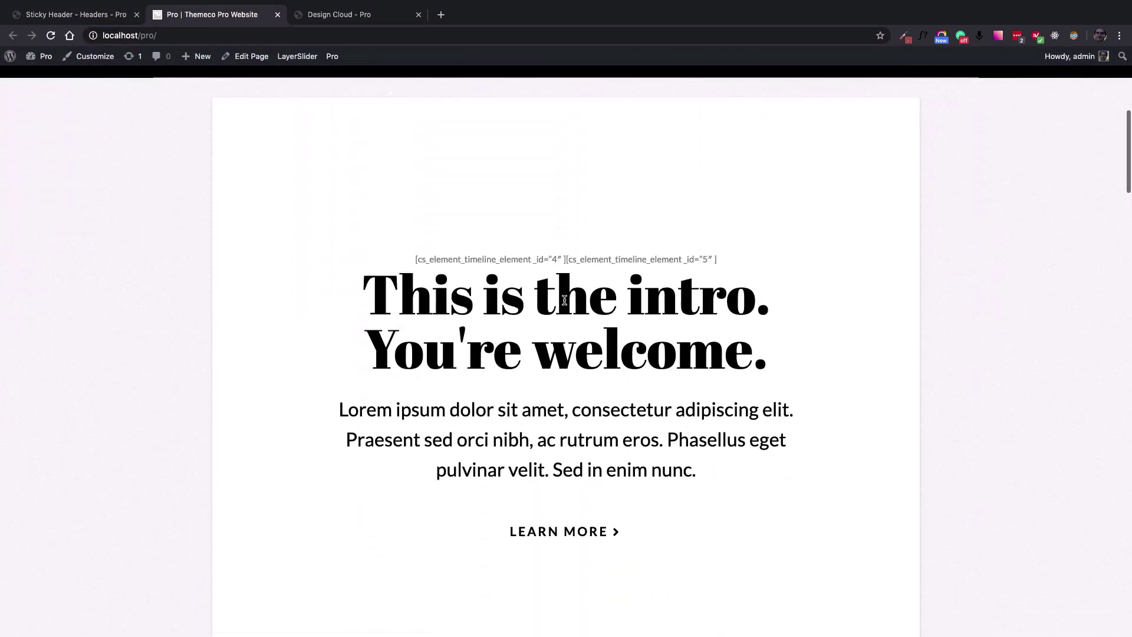
scroll(564, 300, up, 4)
scroll(564, 301, down, 4)
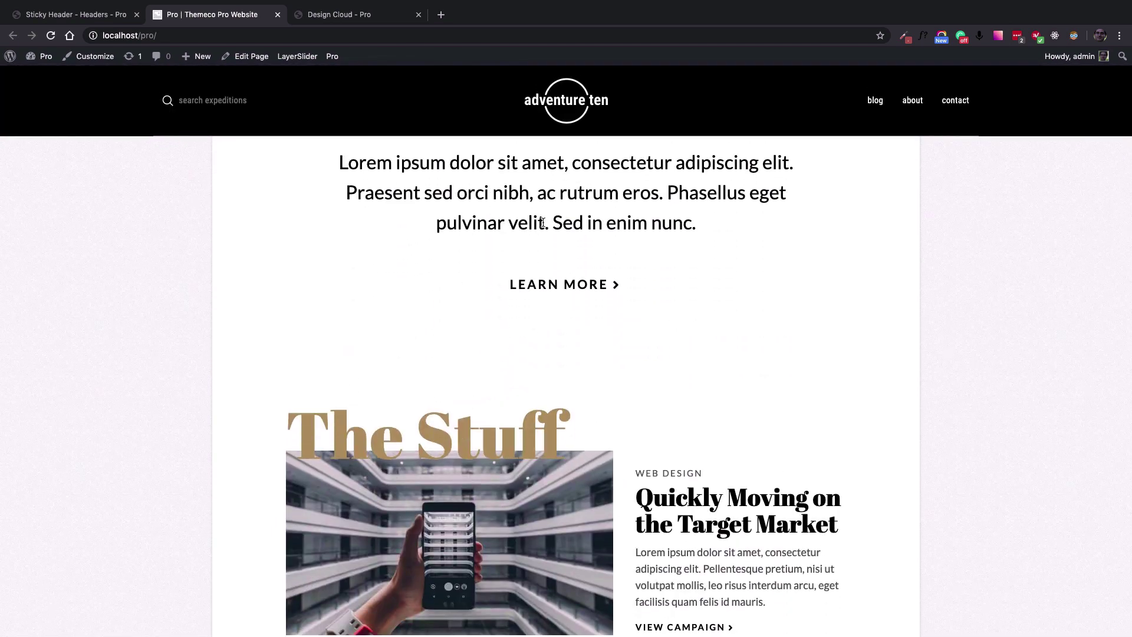
- Return to the header editor, set Bar 1's sticky Trigger Offset to 400 and save the header
click(87, 19)
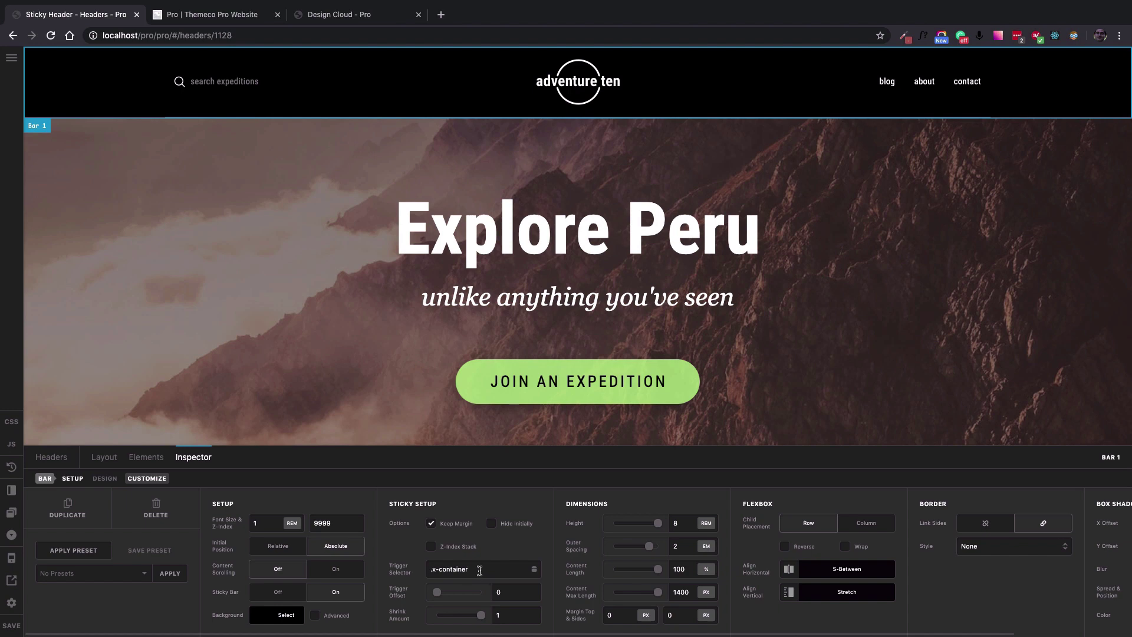
click(507, 593)
text(49)
key(BackSpace)
text(00)
click(499, 592)
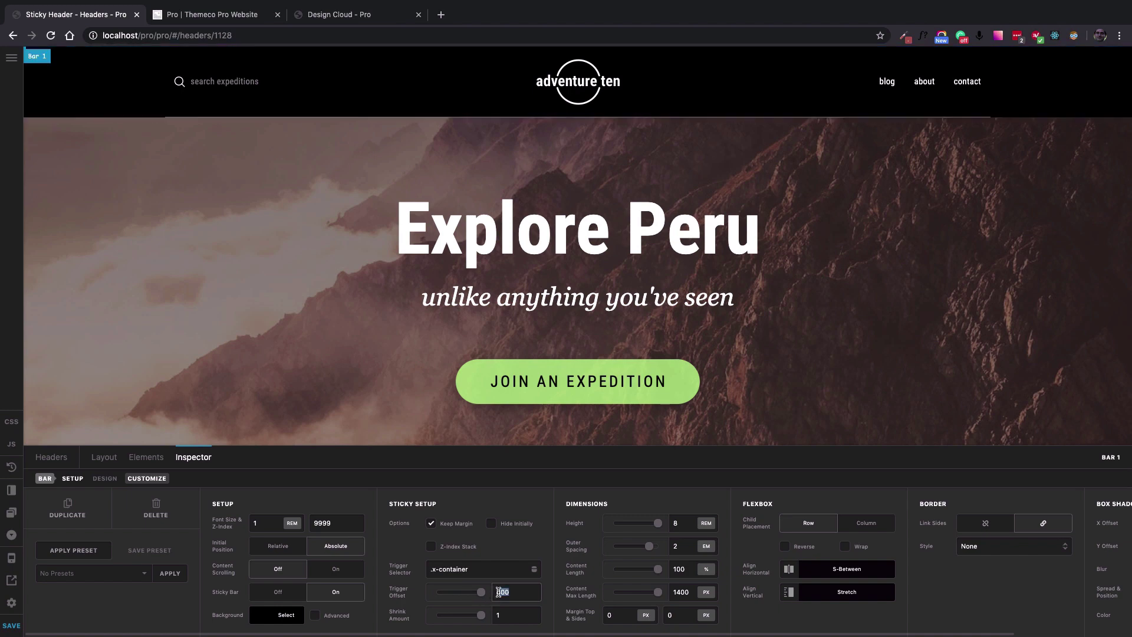
click(2, 629)
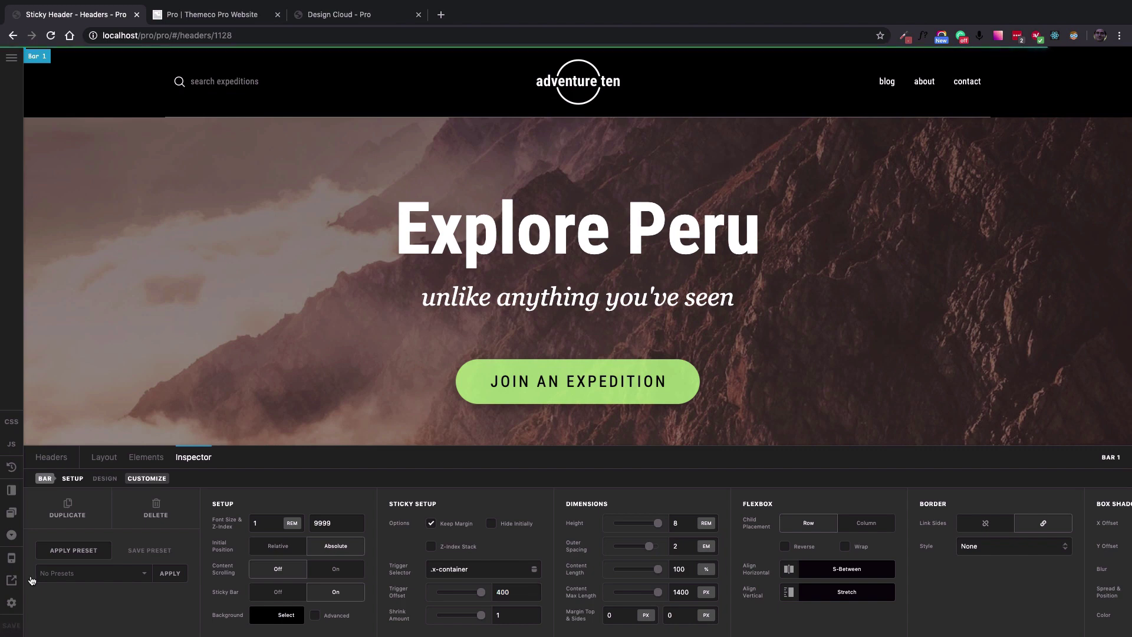
- Reload the live page and check where the sticky header appears with the 400 trigger offset applied
click(197, 15)
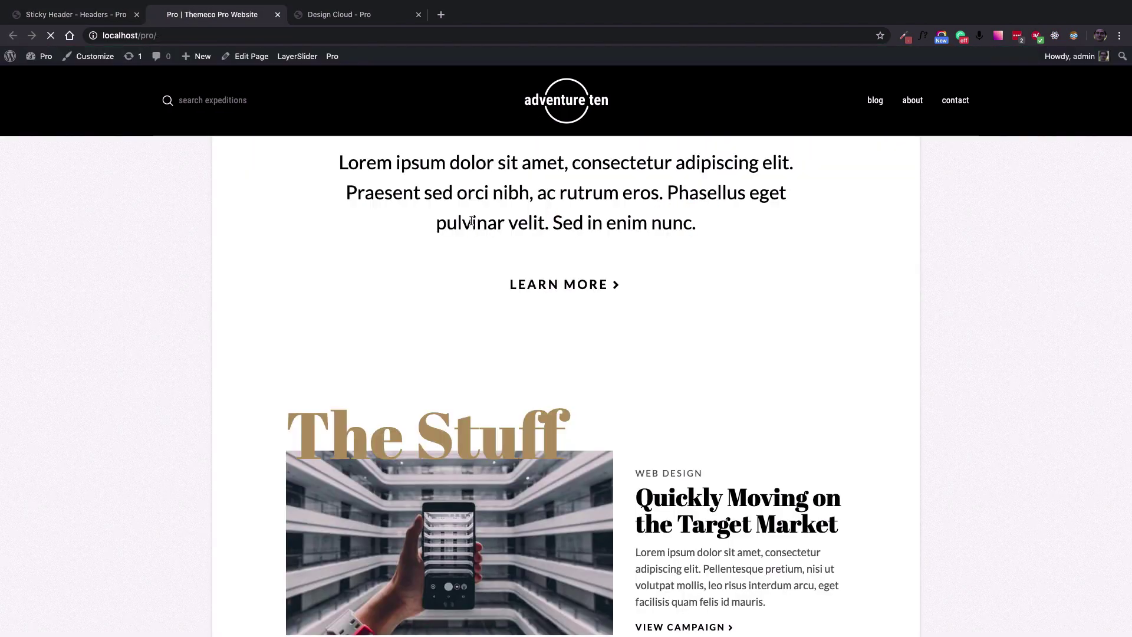
key(super+r)
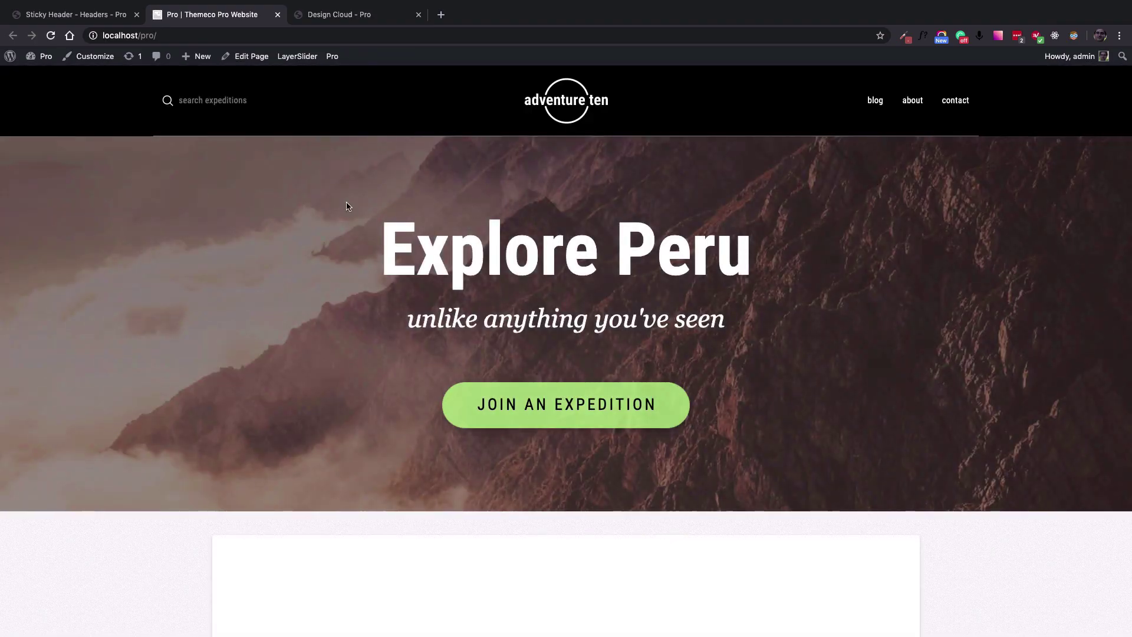
scroll(280, 217, down, 8)
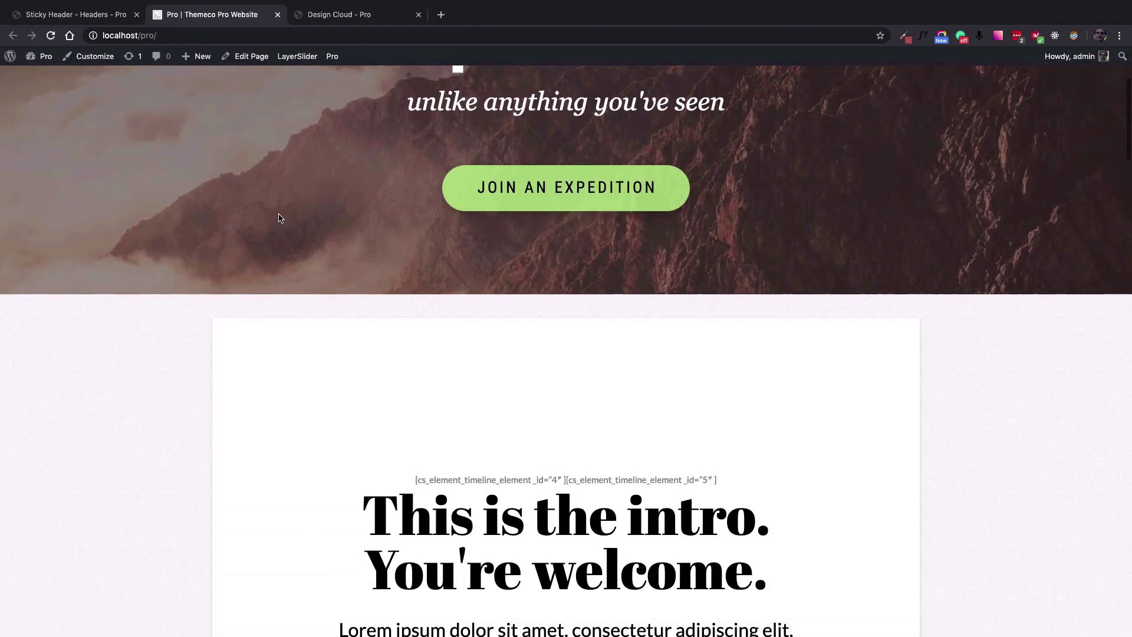
scroll(278, 217, up, 2)
scroll(278, 217, down, 1)
scroll(279, 217, up, 2)
scroll(278, 217, down, 2)
scroll(279, 218, down, 6)
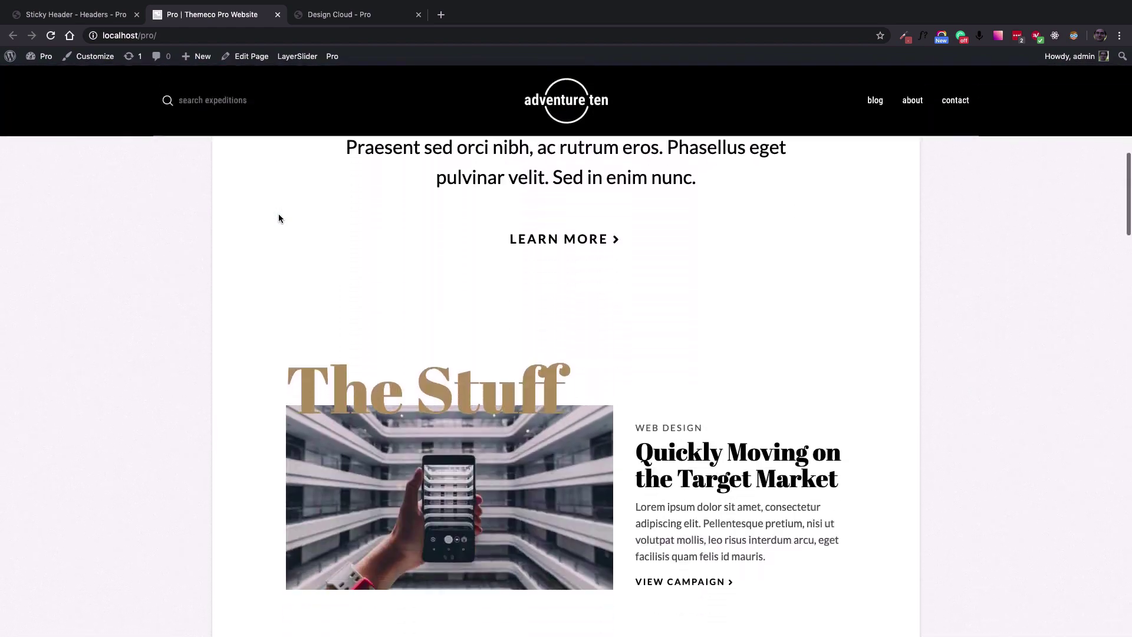
- Test again where the sticky header shows and hides between the Explore Peru hero and the intro content
scroll(279, 216, up, 10)
scroll(279, 215, down, 9)
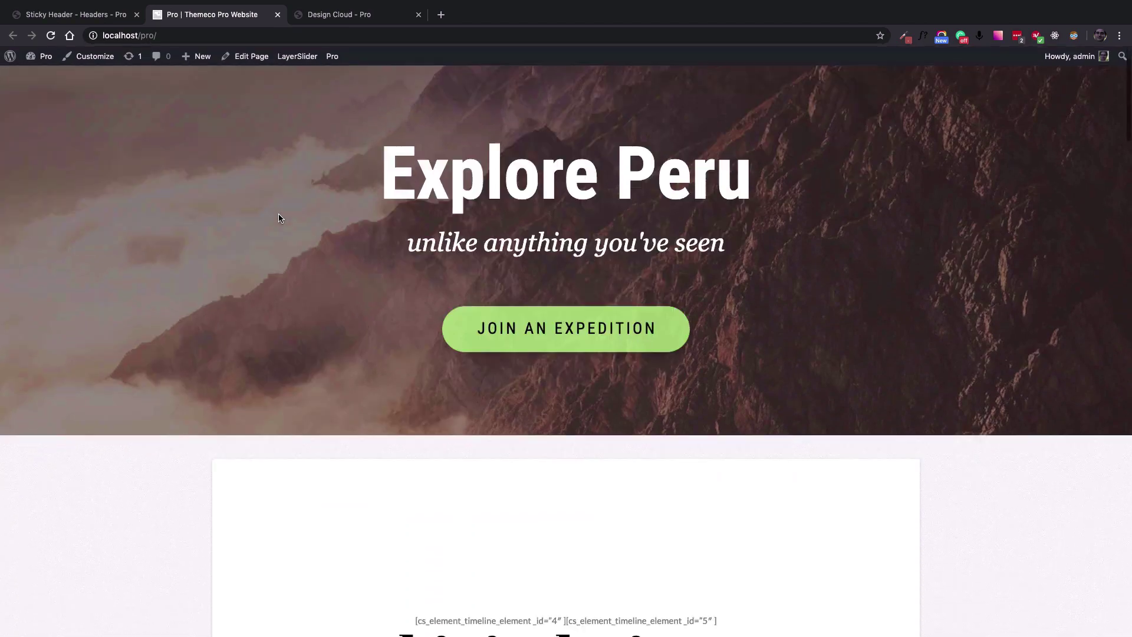
scroll(279, 218, up, 10)
scroll(278, 217, down, 7)
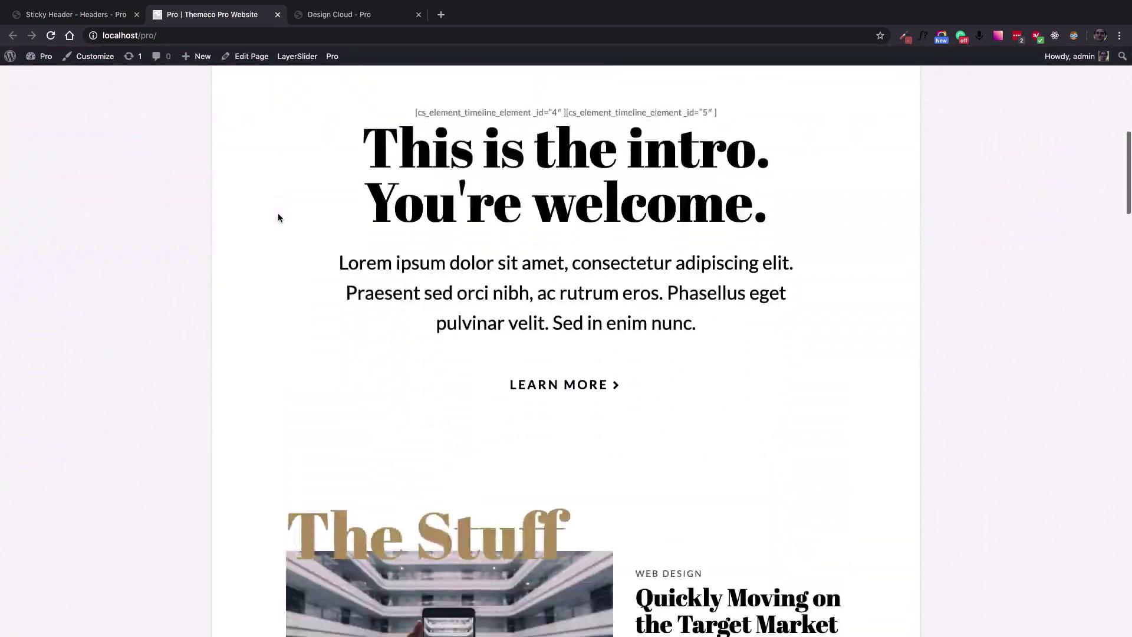
- Return to the header editor and set Bar 1's sticky Trigger Offset to -300
click(82, 15)
double_click(511, 590)
text(-300)
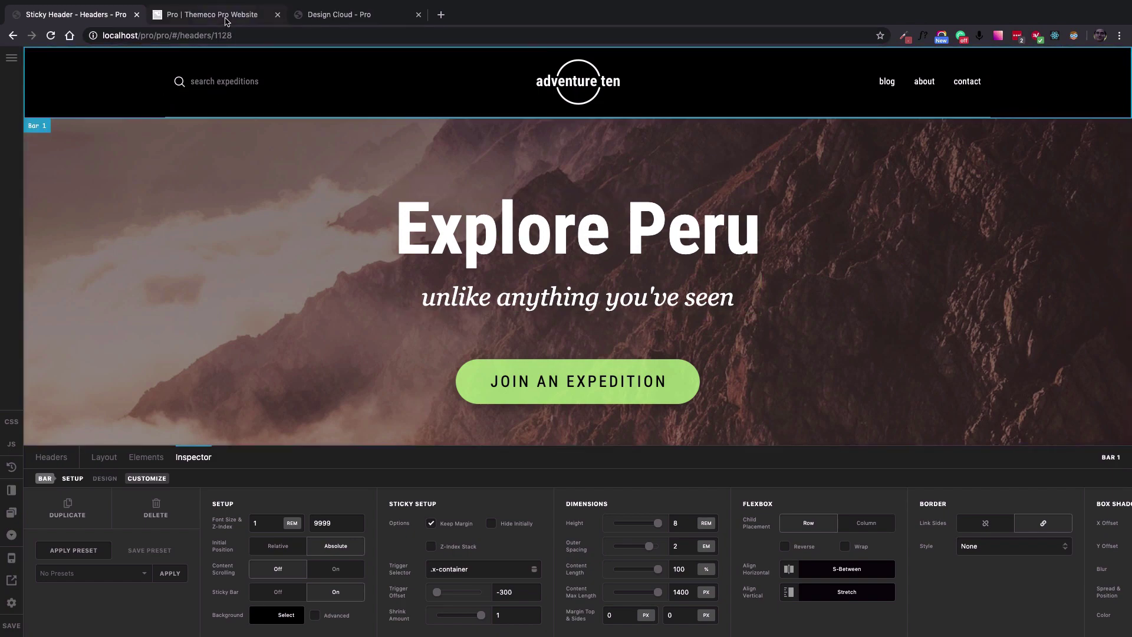
- Examine the header's sticky behaviour on the live page from The Team section back to the hero
key(ctrl+Tab)
scroll(530, 249, down, 13)
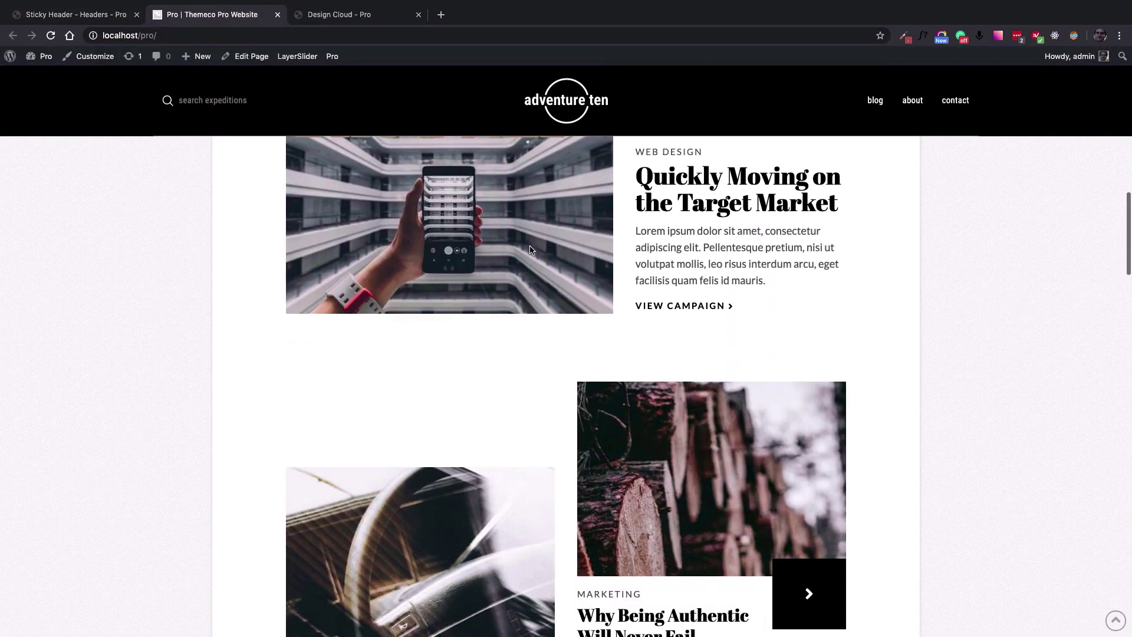
scroll(530, 249, down, 5)
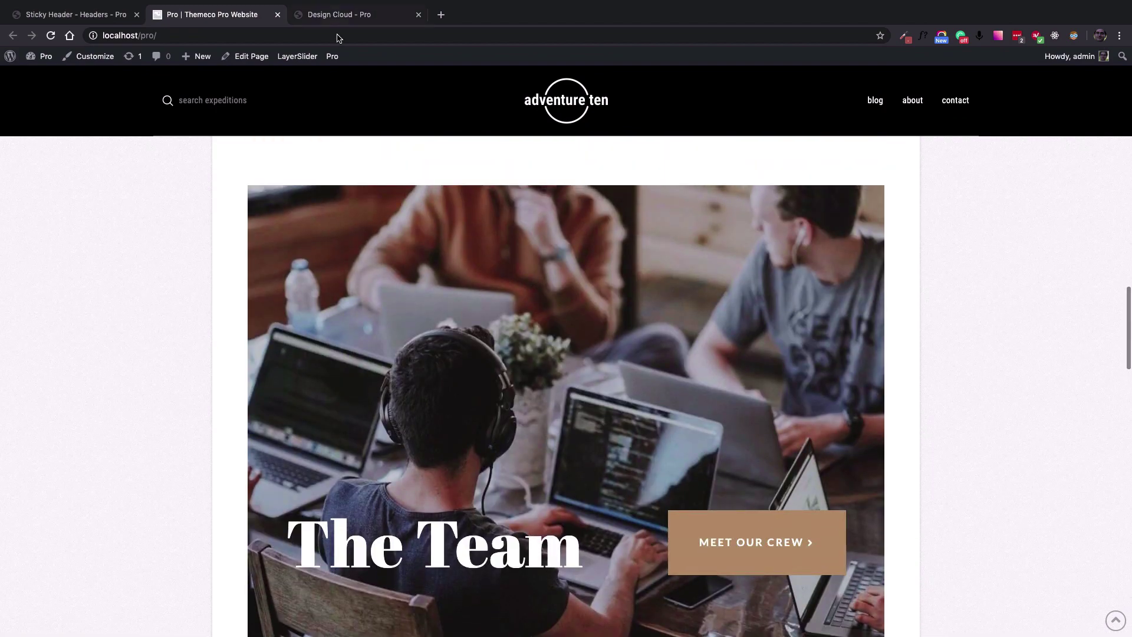
scroll(376, 285, up, 20)
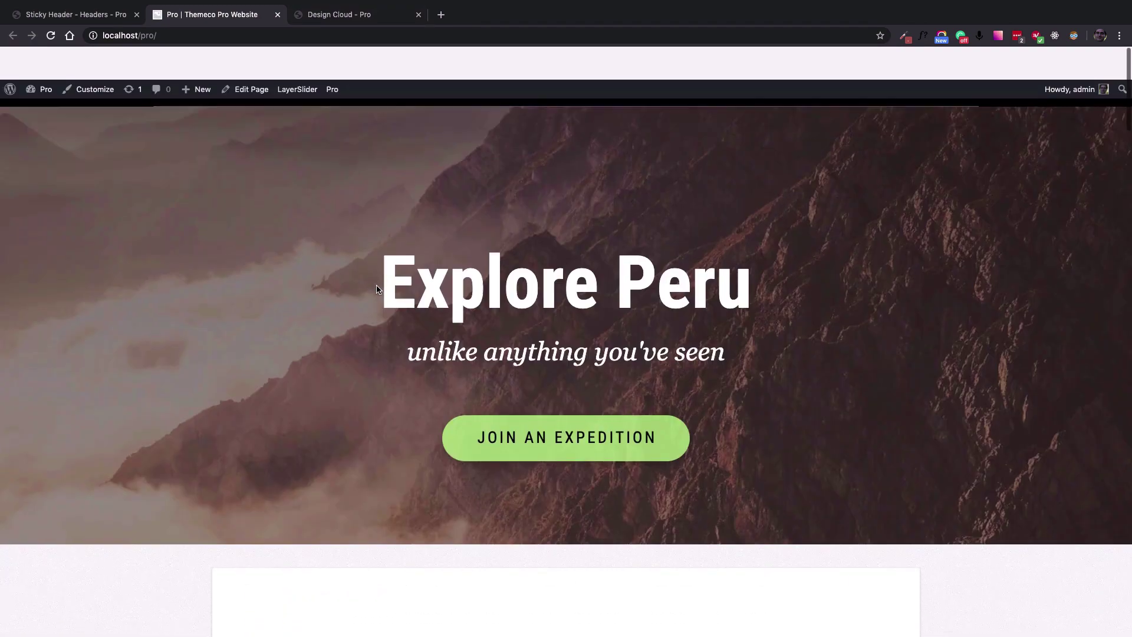
- In the header editor, set Bar 1's sticky Shrink Amount to 0.65 and save the header
click(106, 15)
click(510, 614)
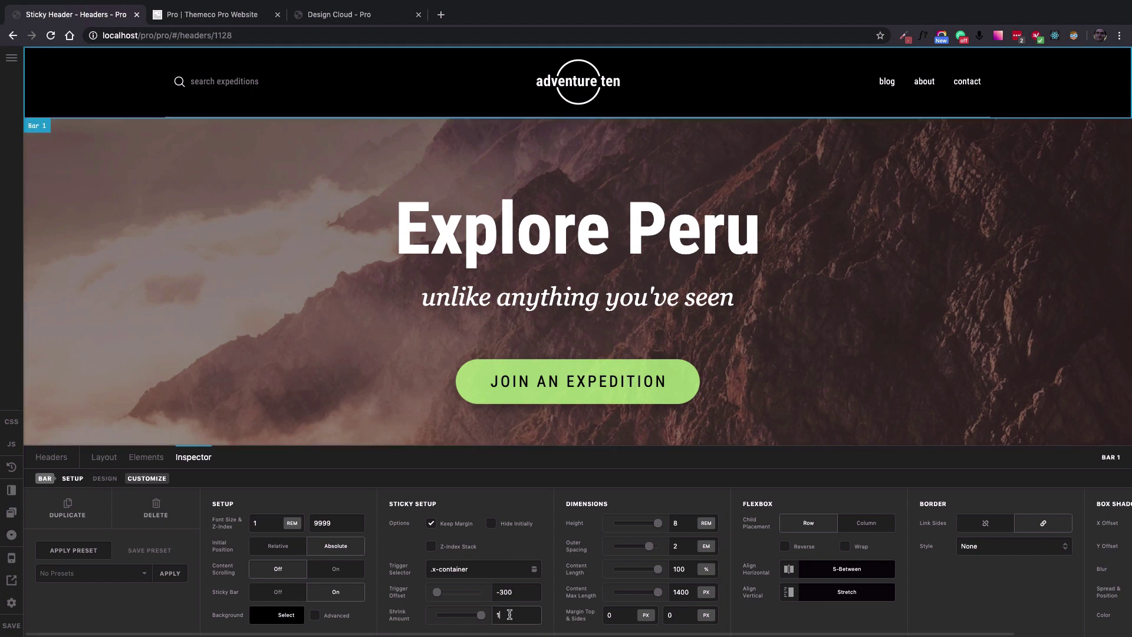
text(0.65)
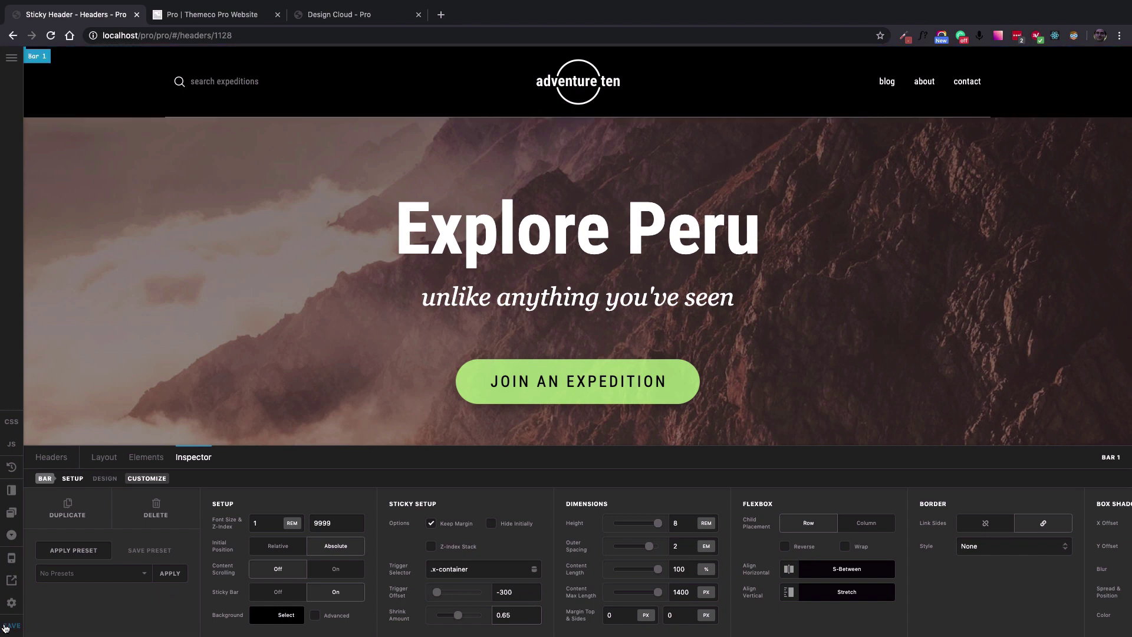
key(ctrl+s)
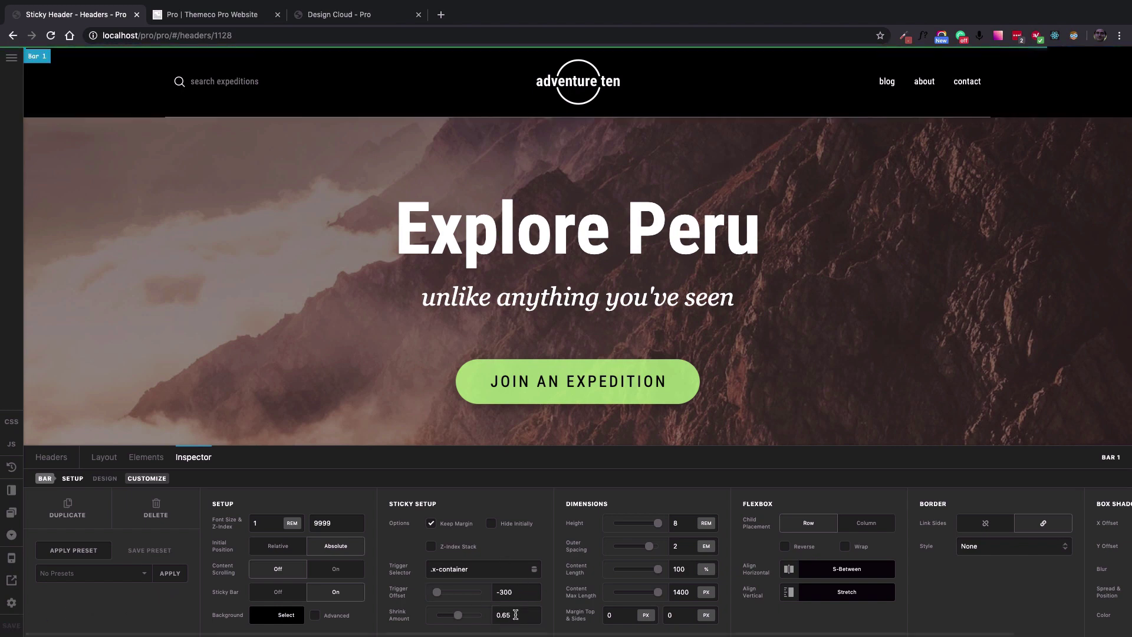
- Reload the live page and compare the sticky header's height at the intro content and at the hero
click(233, 15)
click(47, 36)
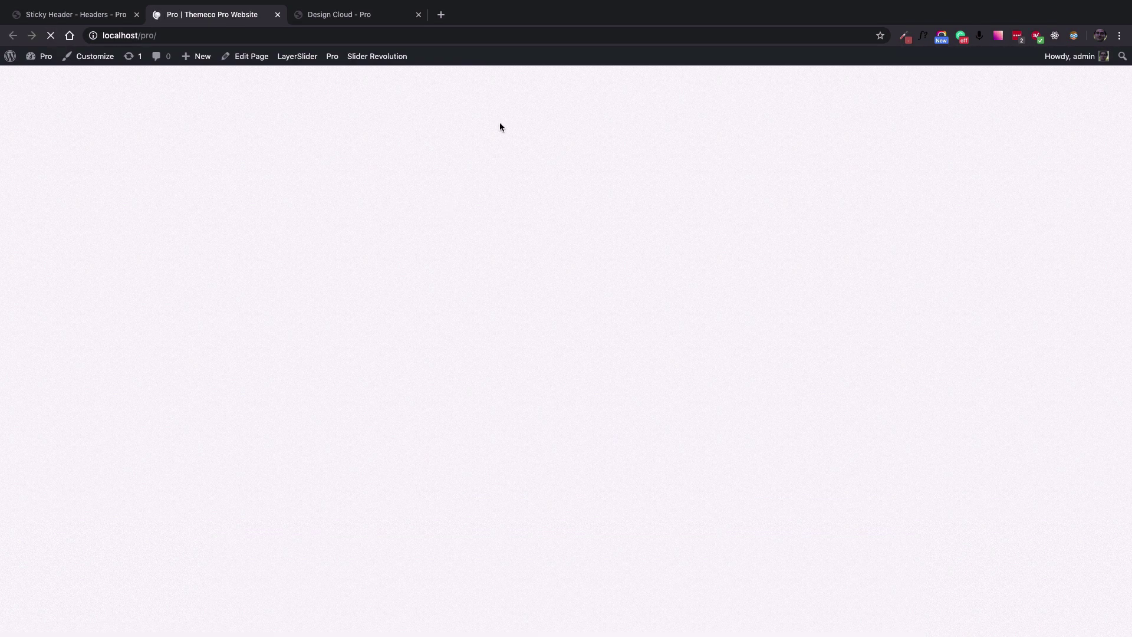
scroll(435, 139, down, 8)
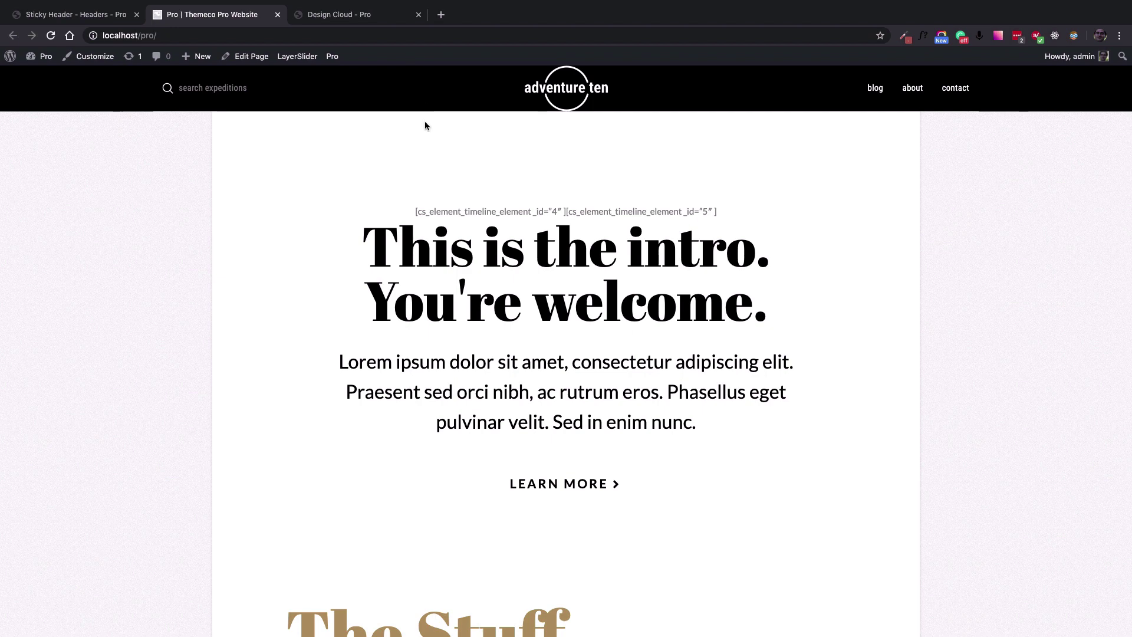
scroll(443, 247, up, 8)
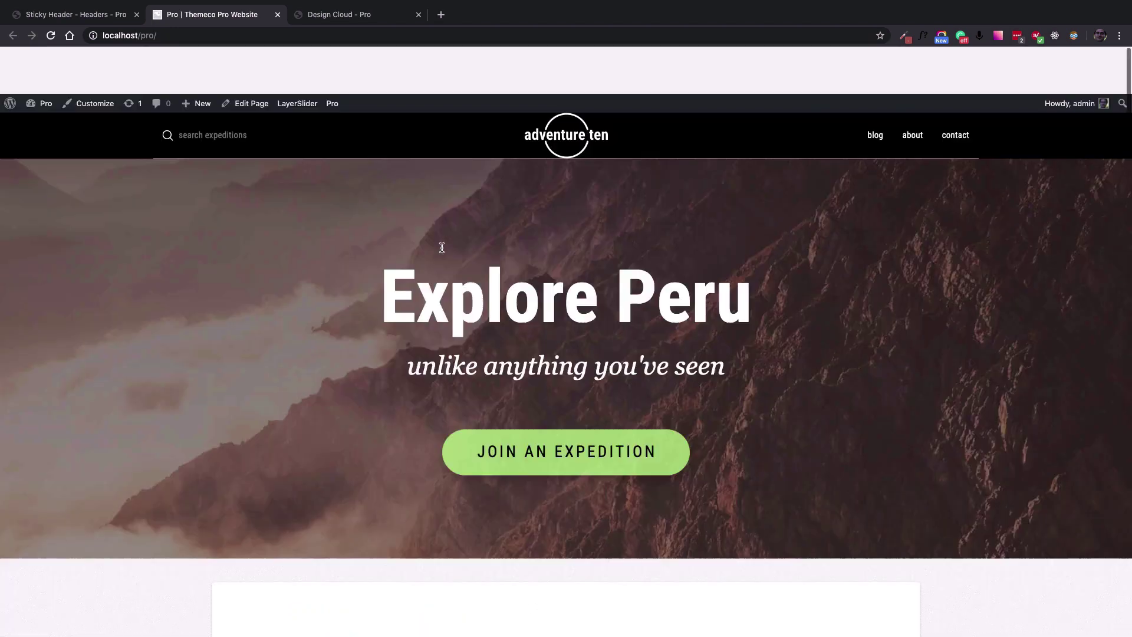
- Clear Bar 1's sticky Trigger Selector in the header editor and save the header
click(91, 16)
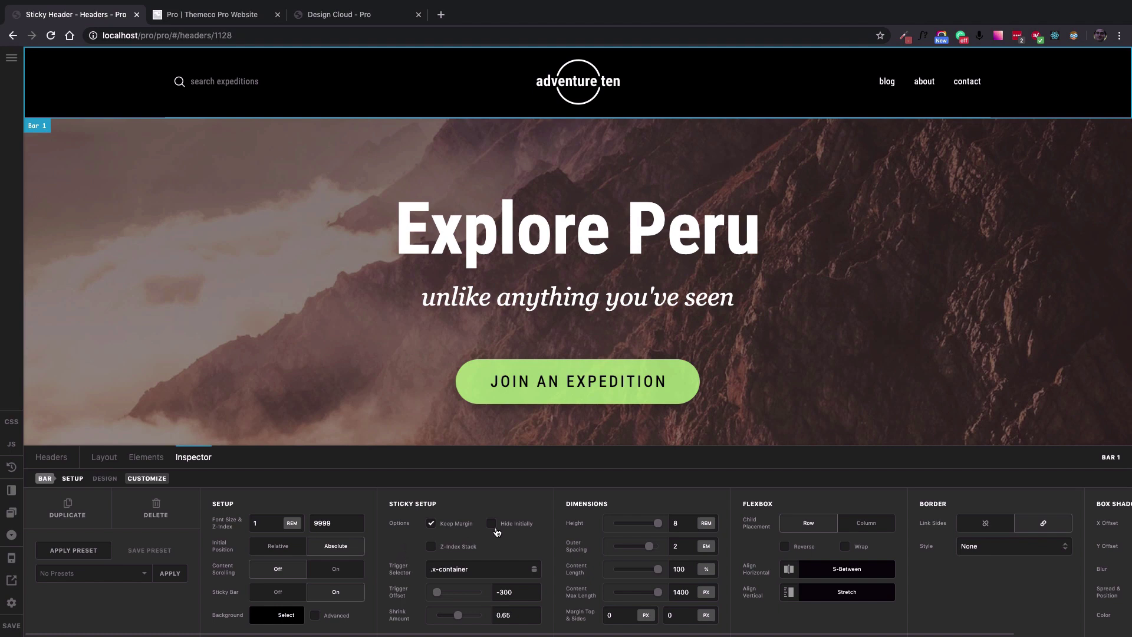
triple_click(476, 570)
key(BackSpace)
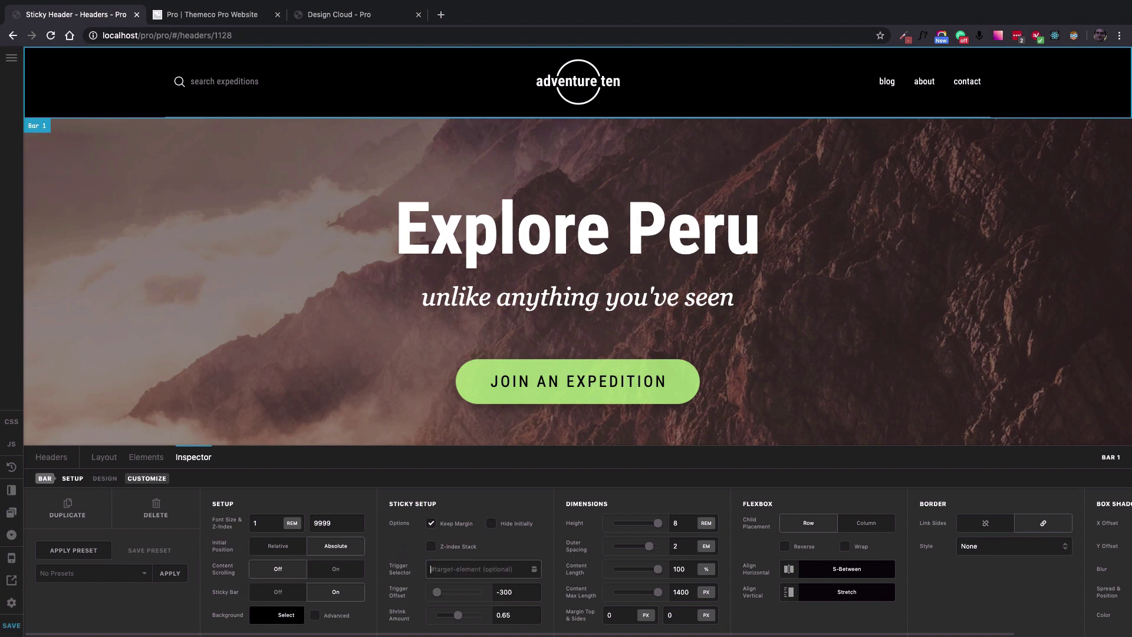
click(13, 625)
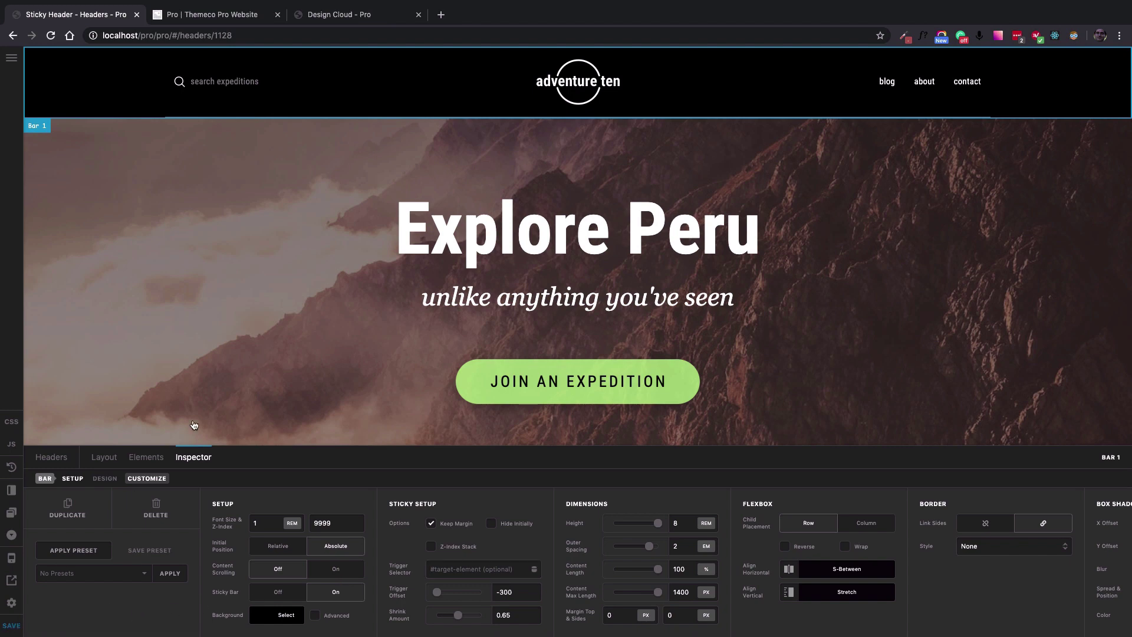
- Reload the live page and examine how the header shrinks and expands around the hero without a trigger selector
click(214, 18)
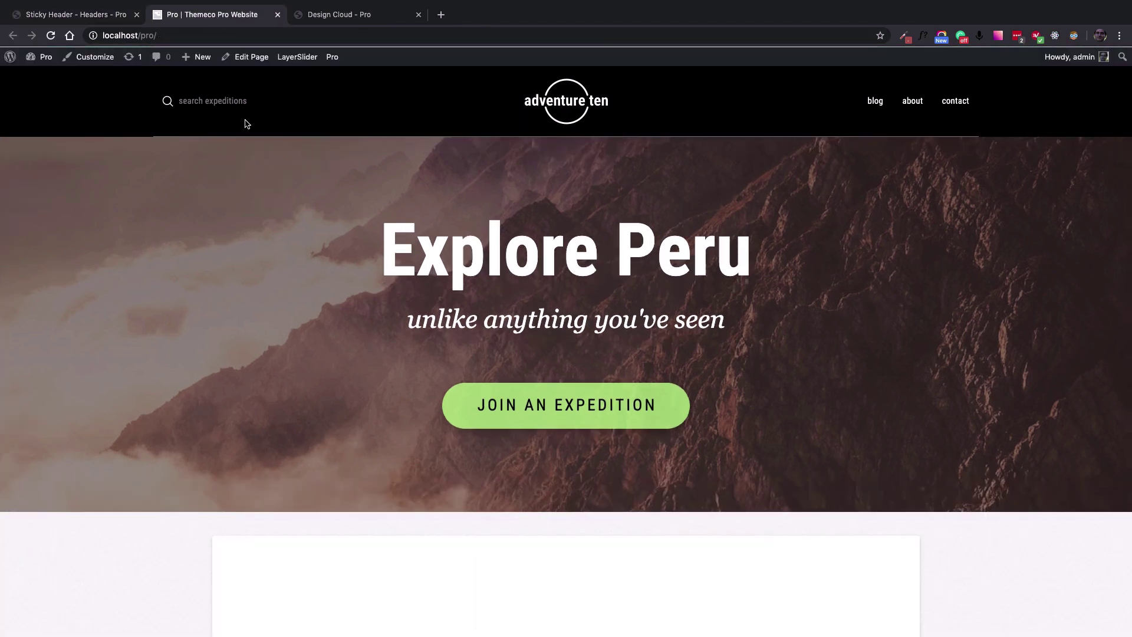
key(ctrl+r)
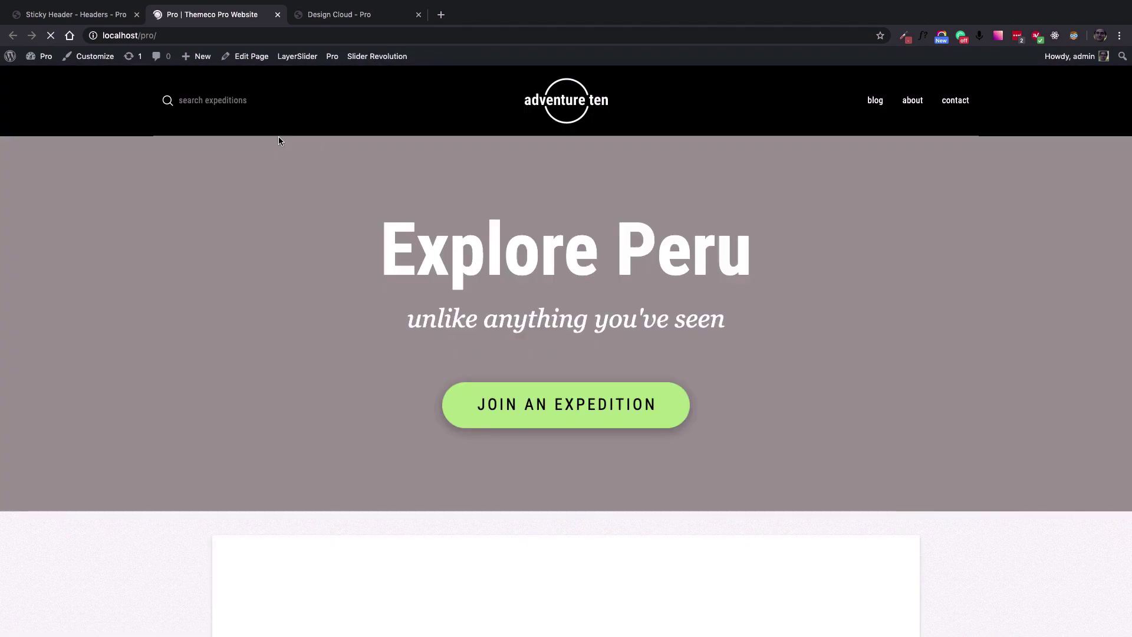
scroll(270, 164, down, 4)
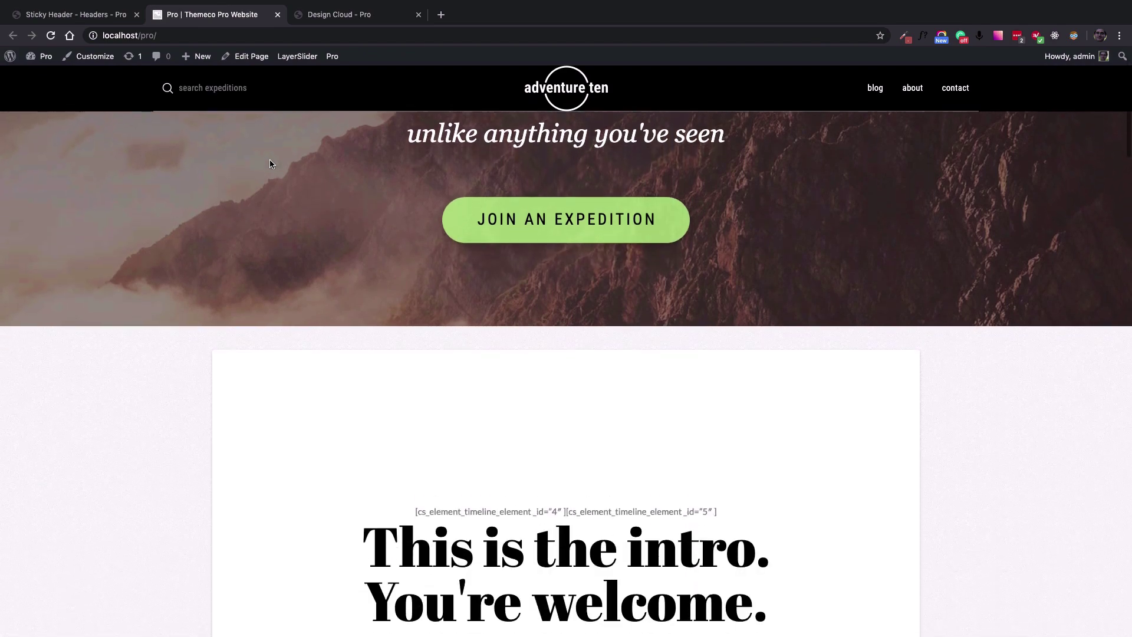
scroll(270, 163, up, 5)
scroll(270, 164, down, 5)
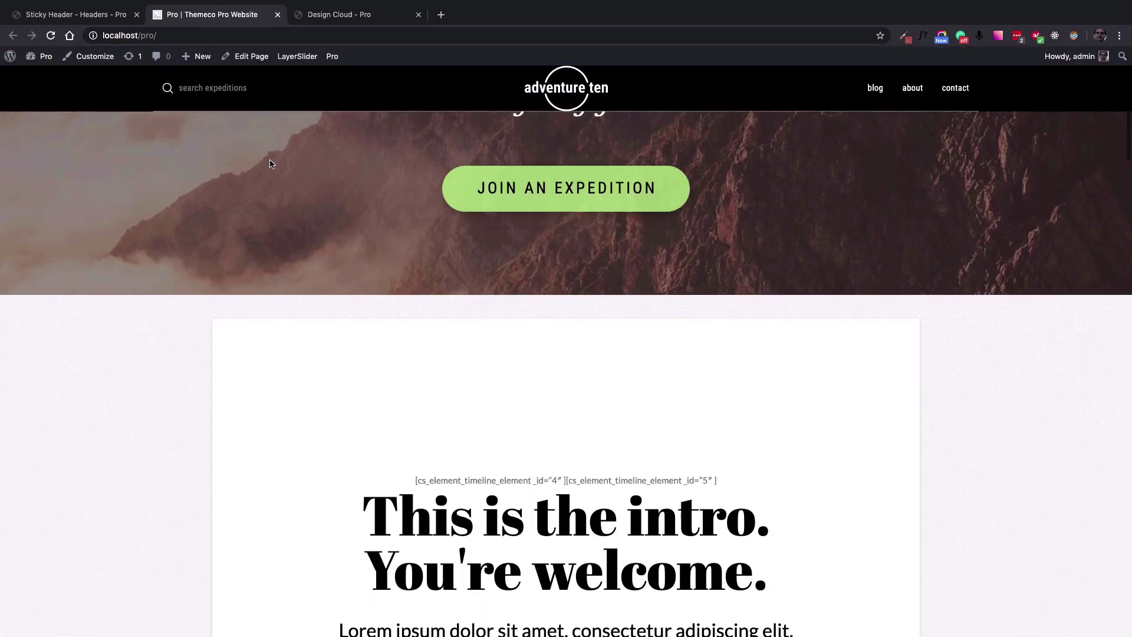
scroll(271, 163, up, 5)
scroll(271, 163, down, 5)
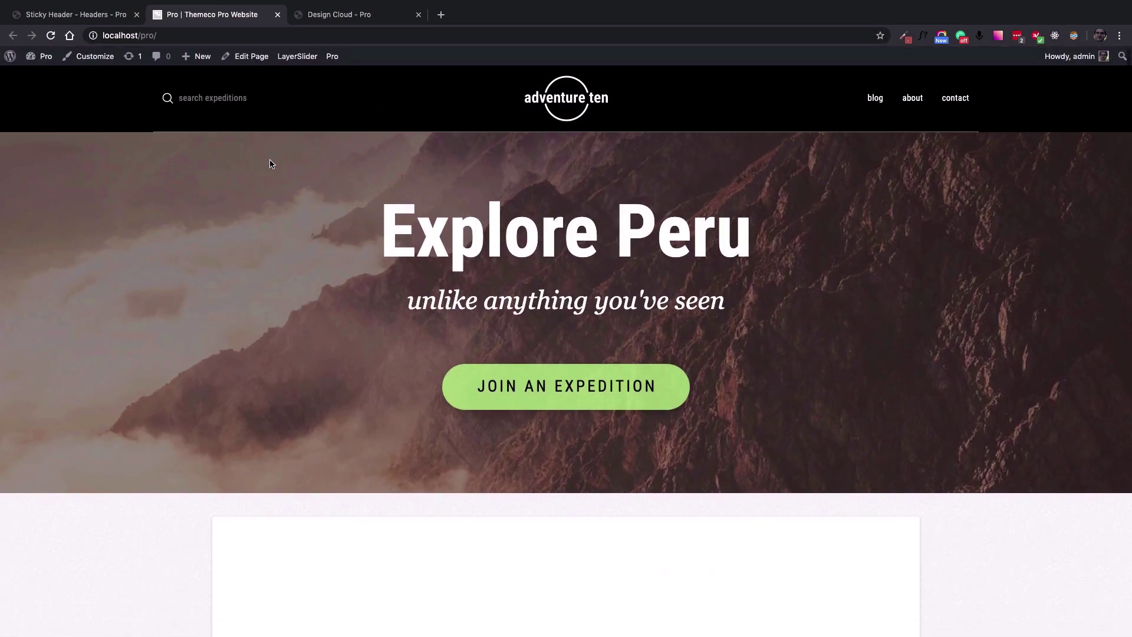
scroll(270, 164, up, 5)
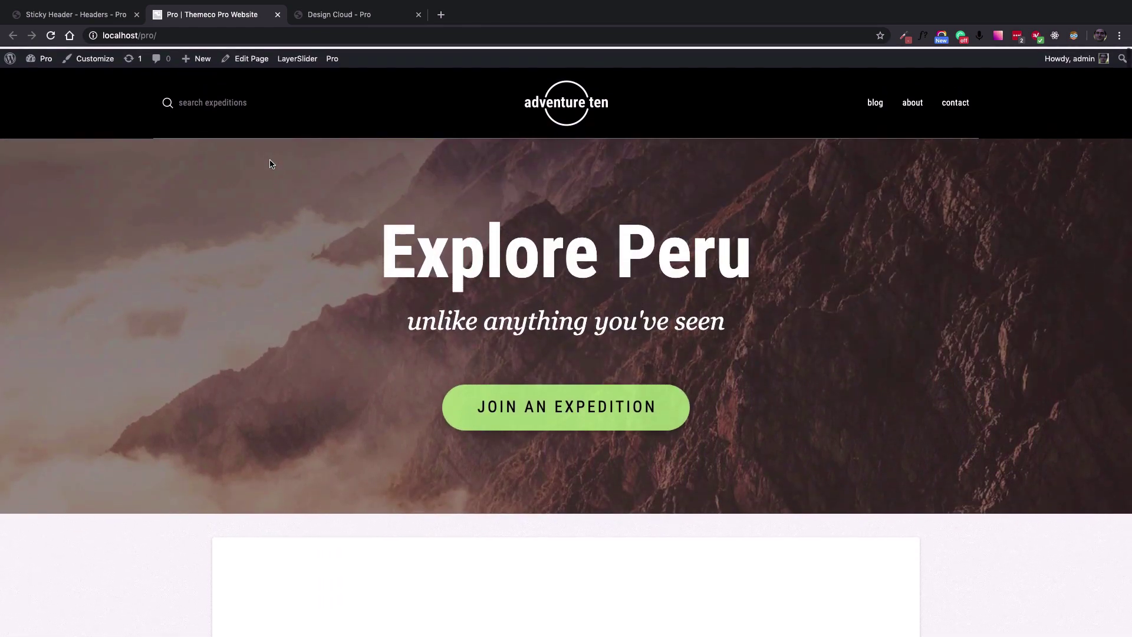
scroll(271, 164, down, 6)
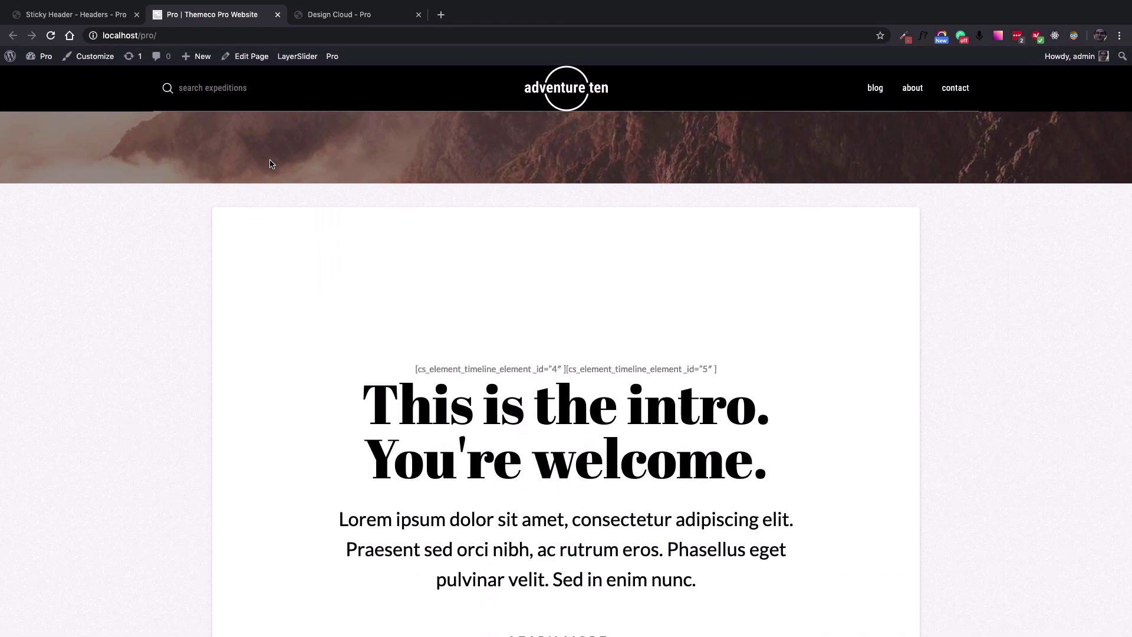
scroll(356, 292, up, 6)
- Return to the header editor and open the layout of the top header's bars
click(83, 16)
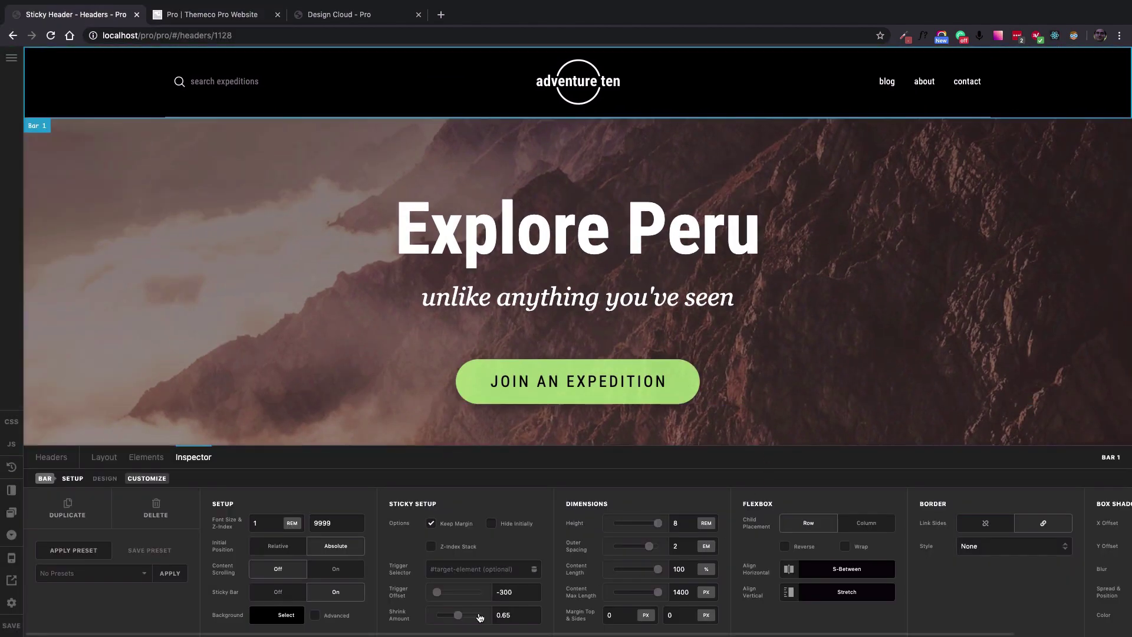
click(104, 457)
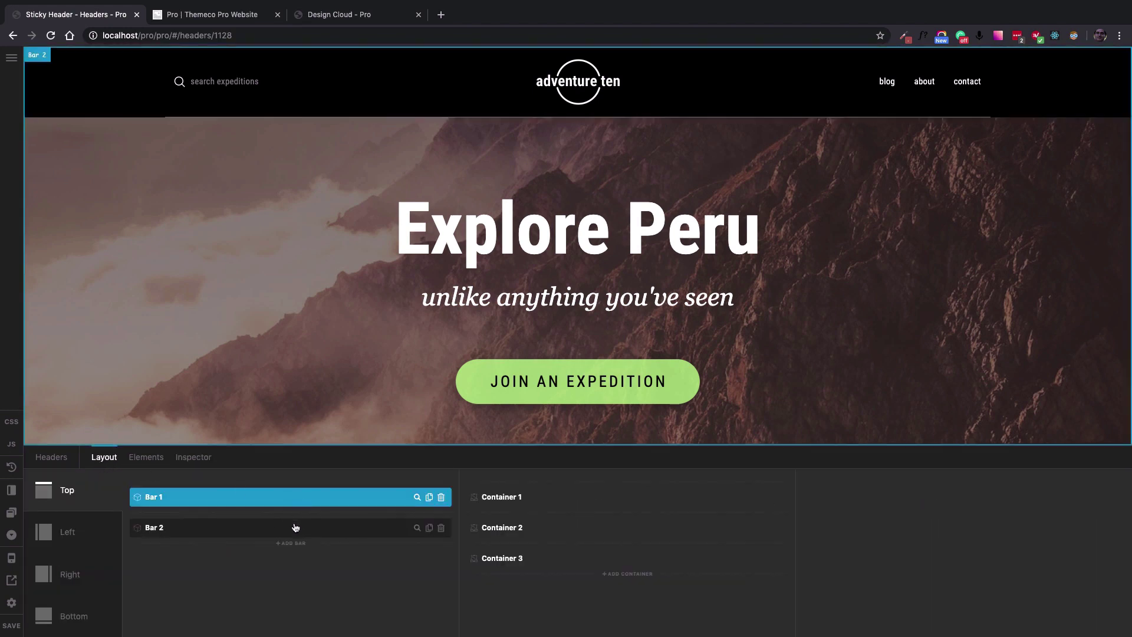